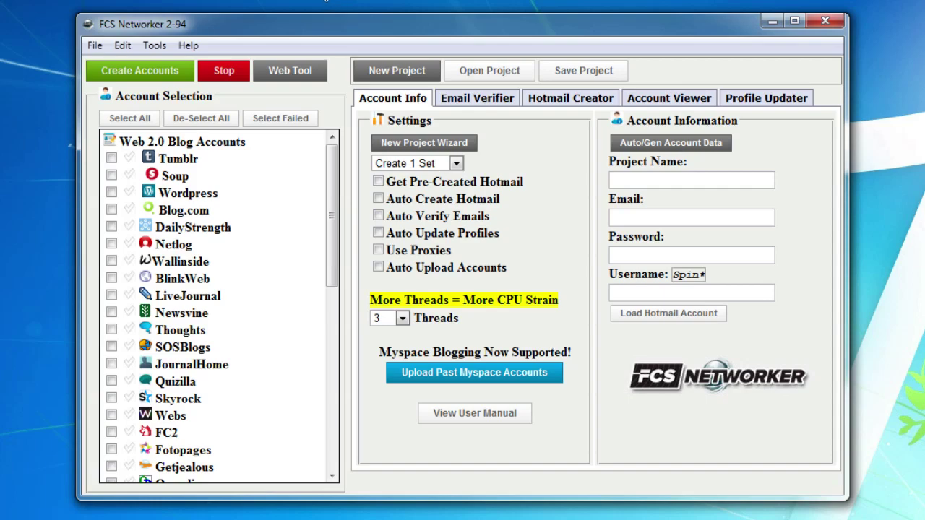
# Look through the full list of Web 2.0 blog and social sharing sites in the account selection.
pyautogui.moveTo(408, 24); pyautogui.dragTo(393, 42)
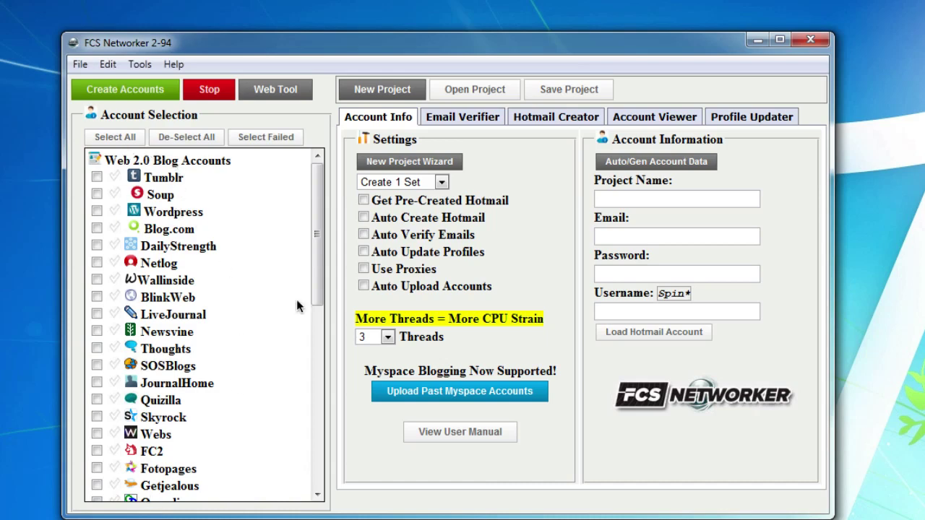
pyautogui.moveTo(315, 218); pyautogui.dragTo(319, 405)
pyautogui.moveTo(318, 307); pyautogui.dragTo(261, 146)
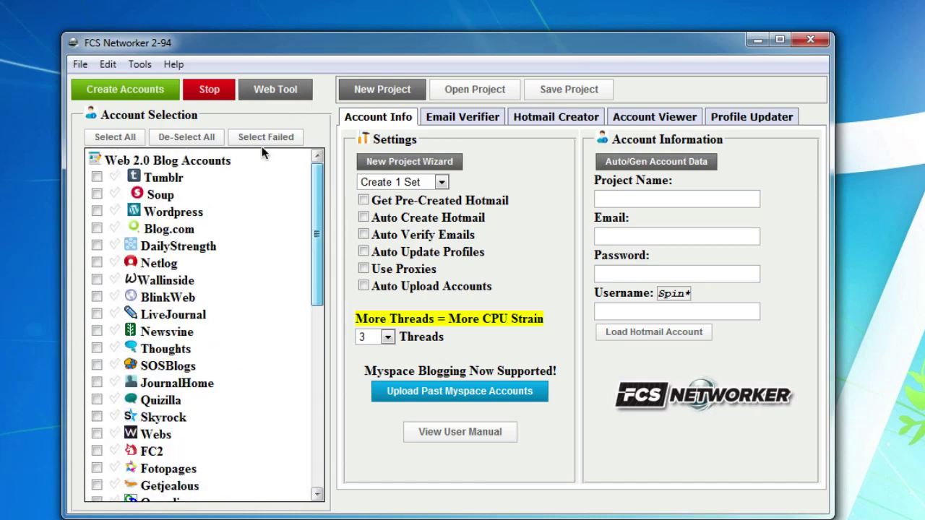
pyautogui.click(187, 137)
pyautogui.click(312, 177)
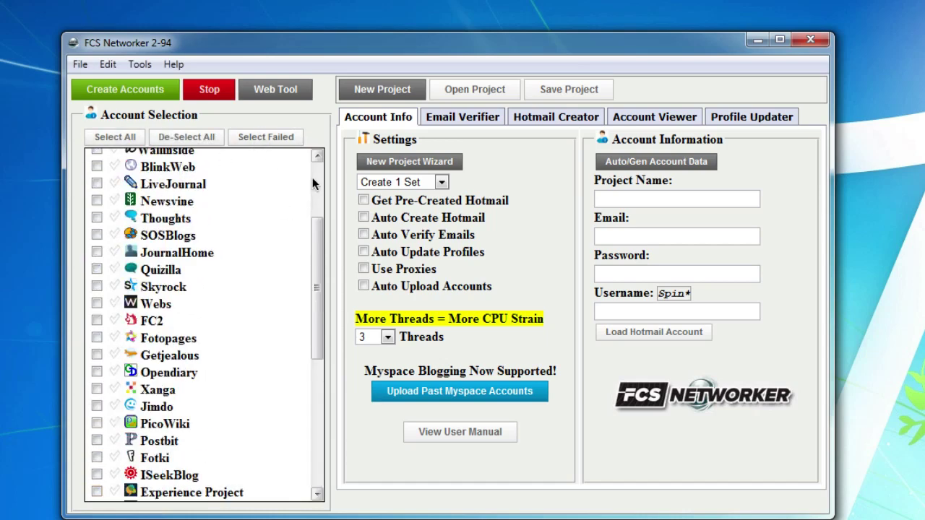
pyautogui.click(312, 167)
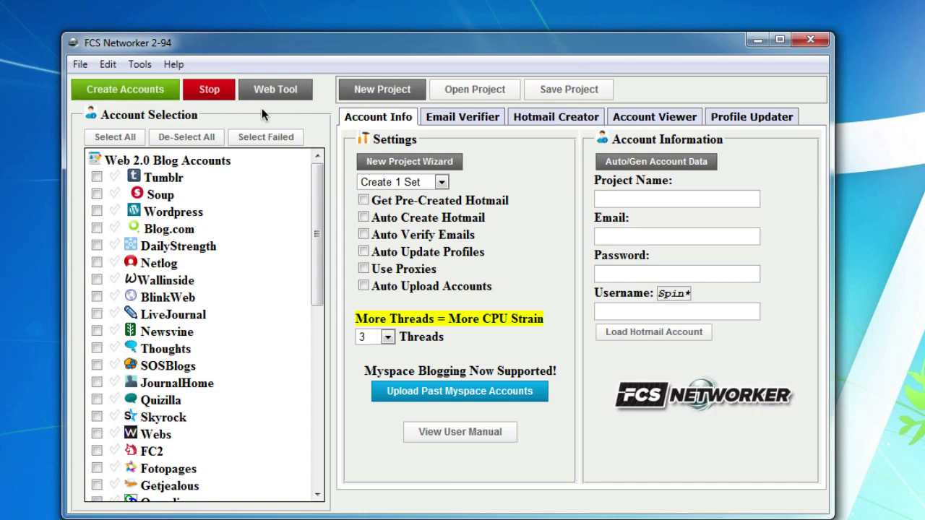
# Open the Web Tool to view its sign-in page and return to the main application window.
pyautogui.click(290, 85)
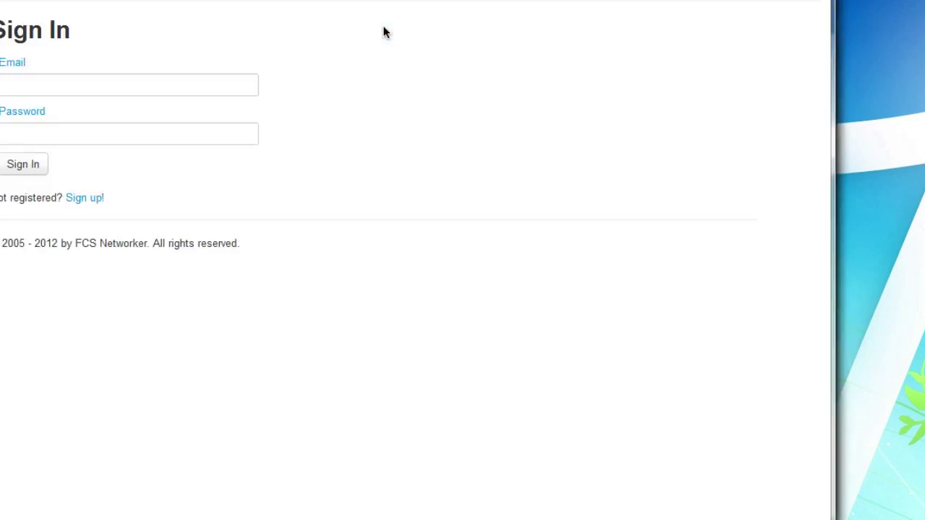
pyautogui.click(115, 91)
pyautogui.click(114, 133)
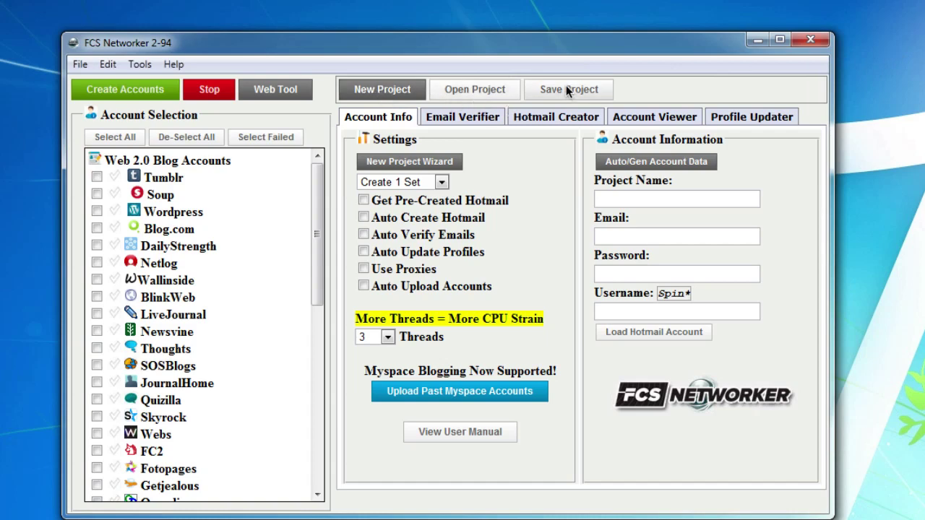
pyautogui.moveTo(582, 44); pyautogui.dragTo(566, 58)
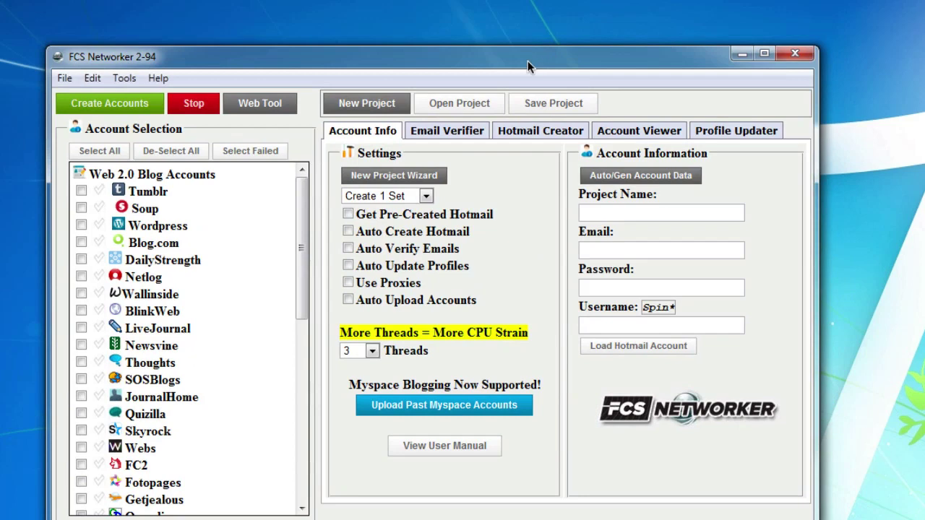
# Load the existing project 3-16-13.
pyautogui.click(377, 103)
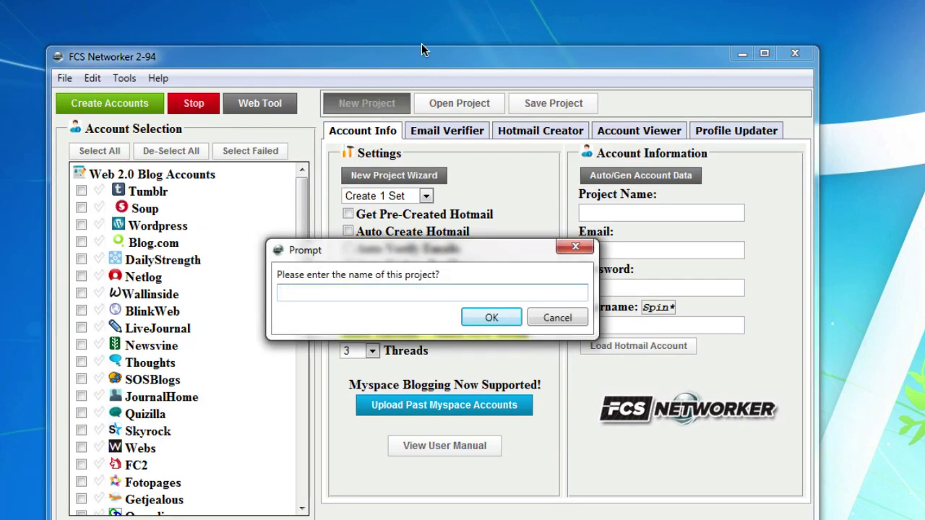
pyautogui.click(565, 318)
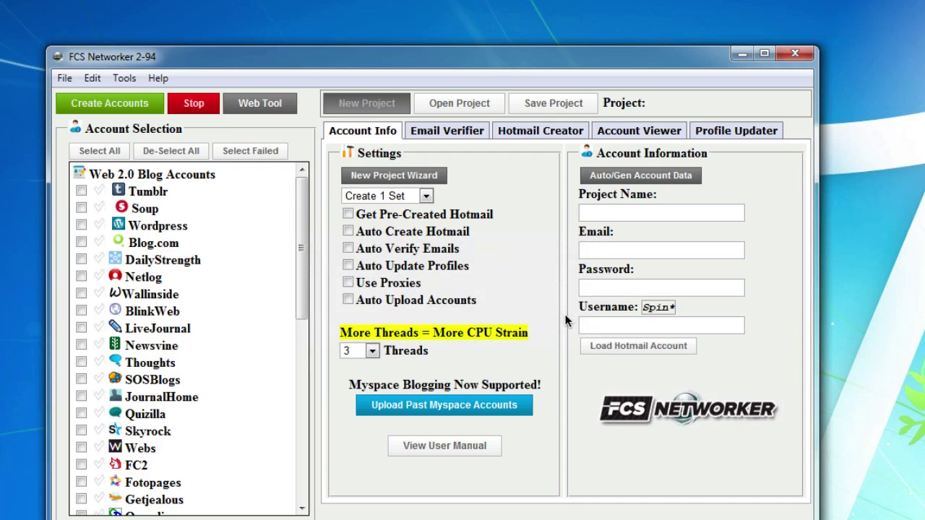
pyautogui.click(468, 101)
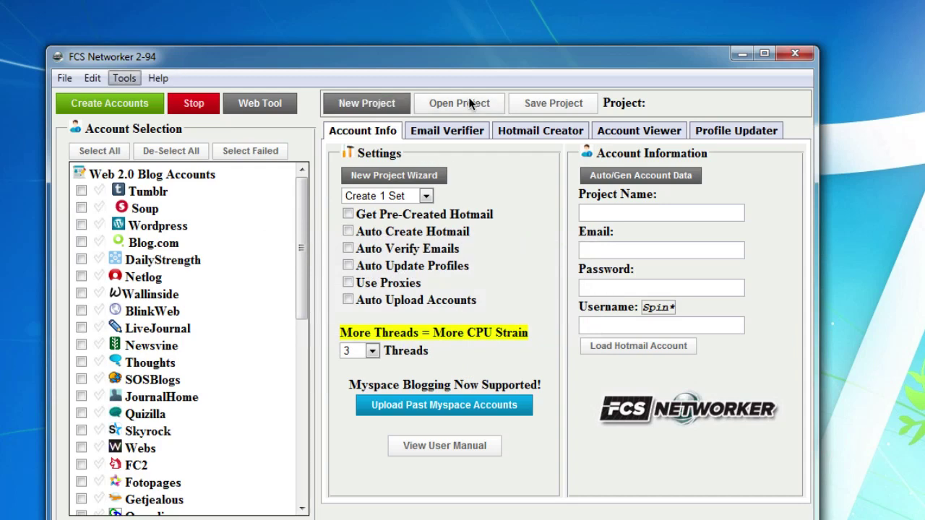
pyautogui.click(455, 288)
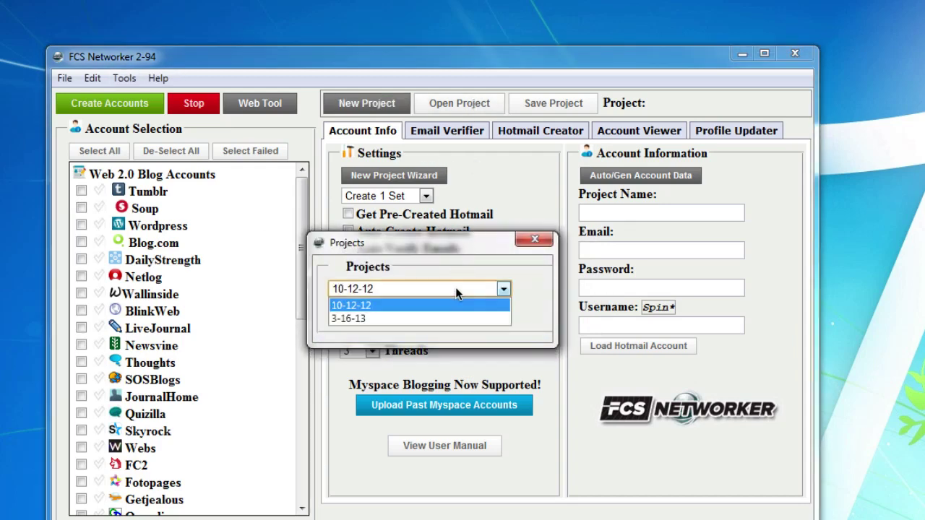
pyautogui.click(433, 318)
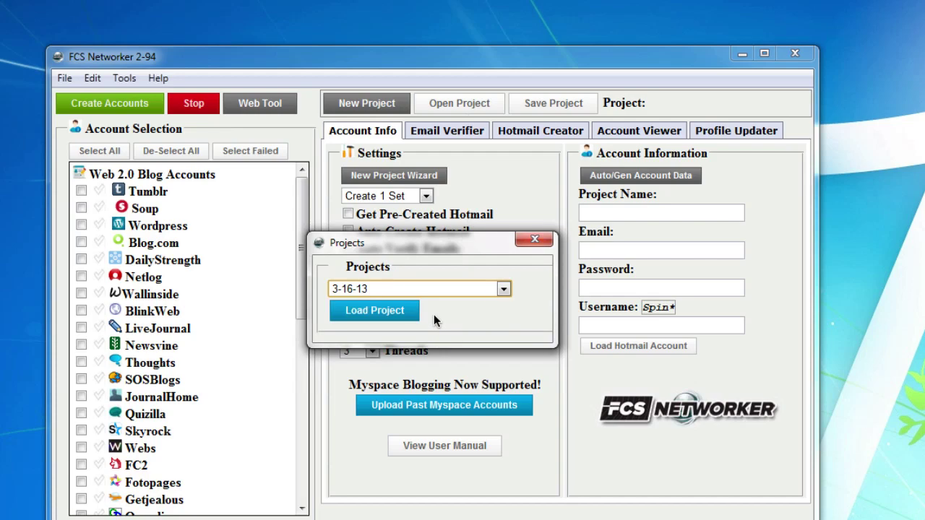
pyautogui.click(383, 310)
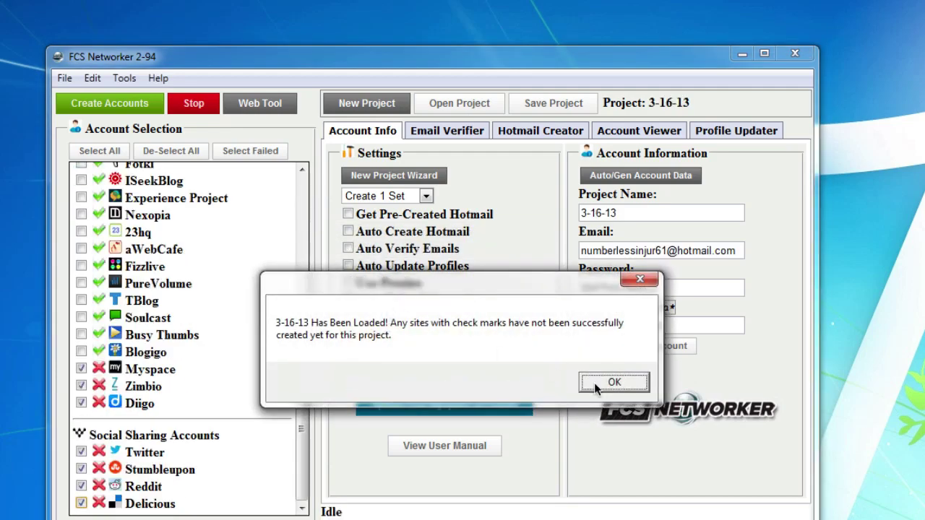
pyautogui.click(614, 383)
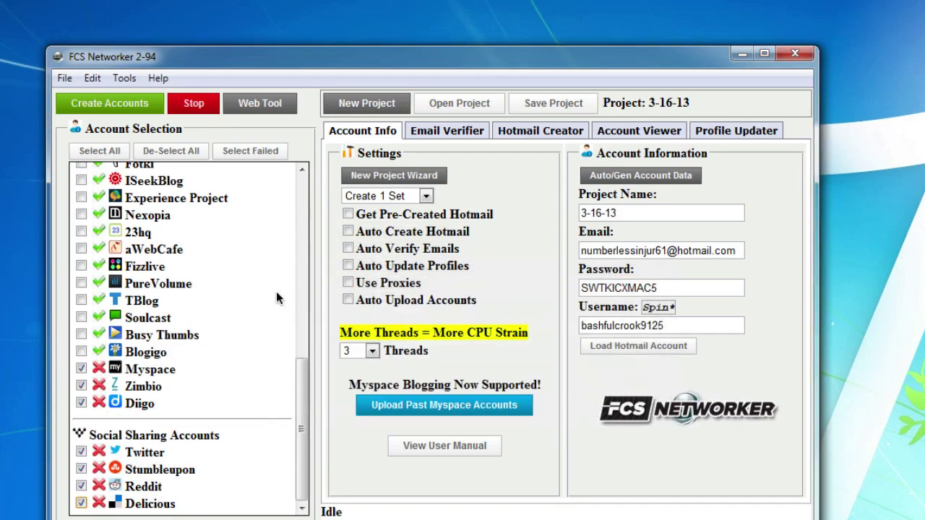
# Review the creation status of each site and the stored account information in the loaded project.
pyautogui.scroll(10, 276, 291)
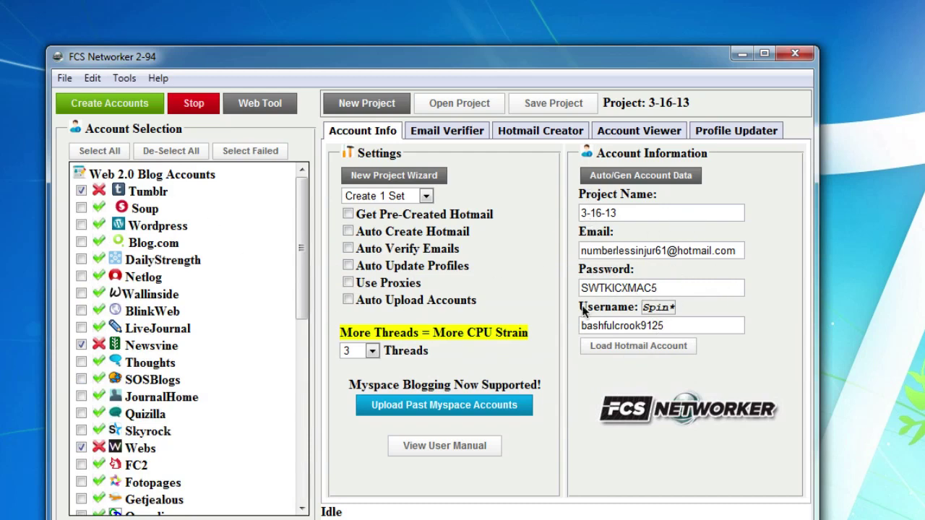
pyautogui.moveTo(305, 233); pyautogui.dragTo(287, 424)
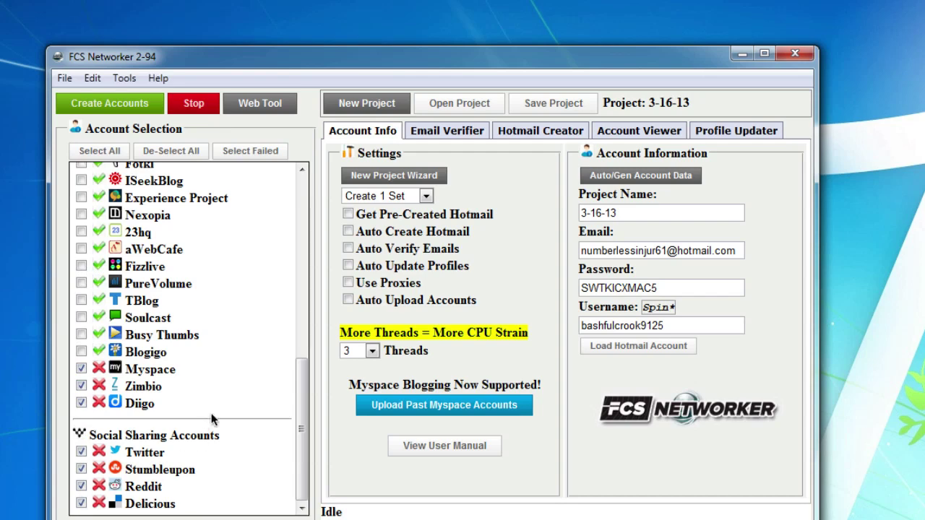
pyautogui.moveTo(303, 391); pyautogui.dragTo(345, 215)
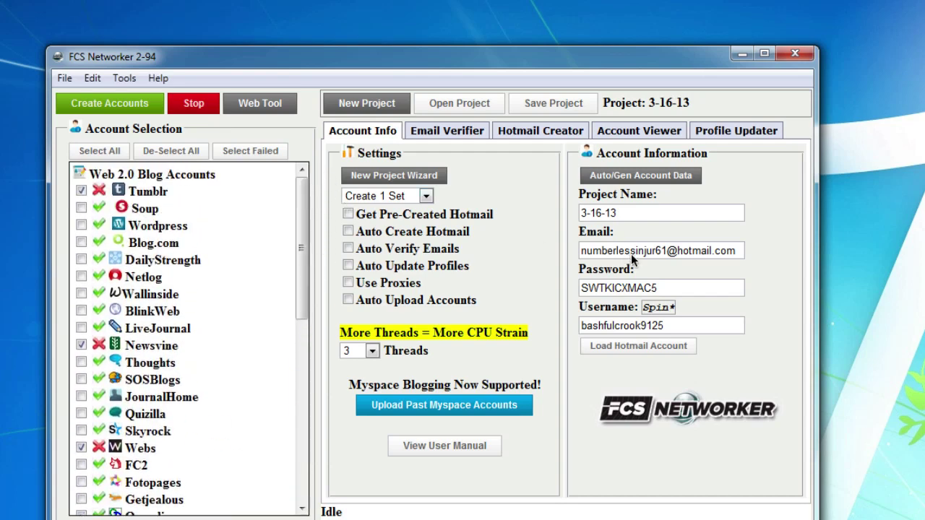
pyautogui.click(610, 255)
# Create a new project named demo.
pyautogui.click(332, 100)
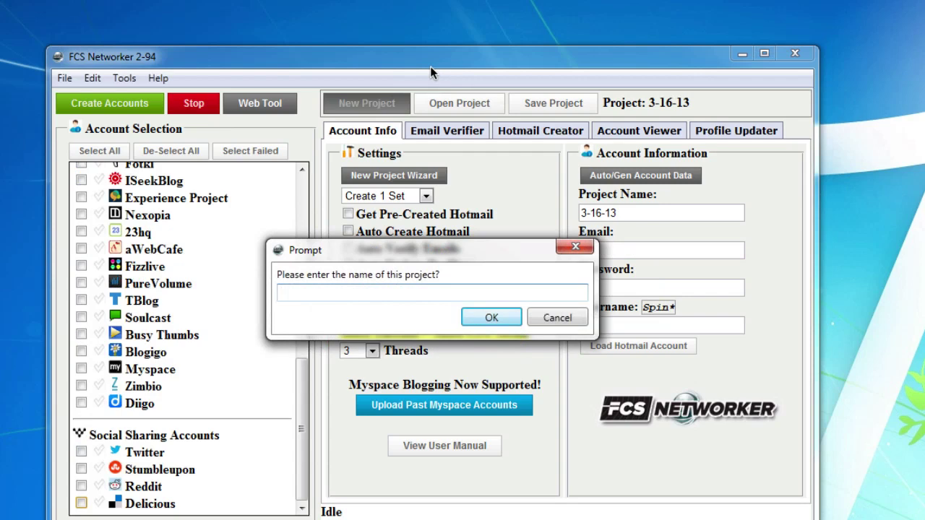
pyautogui.write('demo')
pyautogui.press('Return')
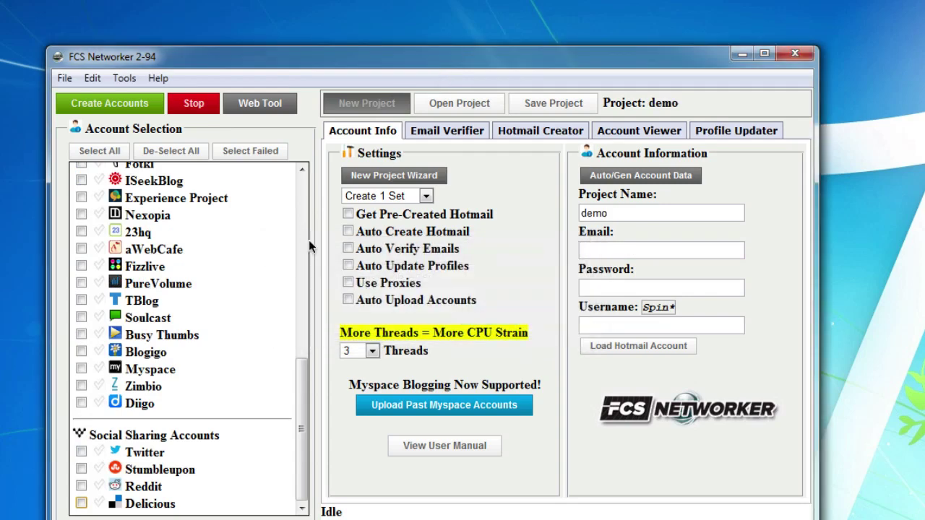
pyautogui.scroll(10, 300, 224)
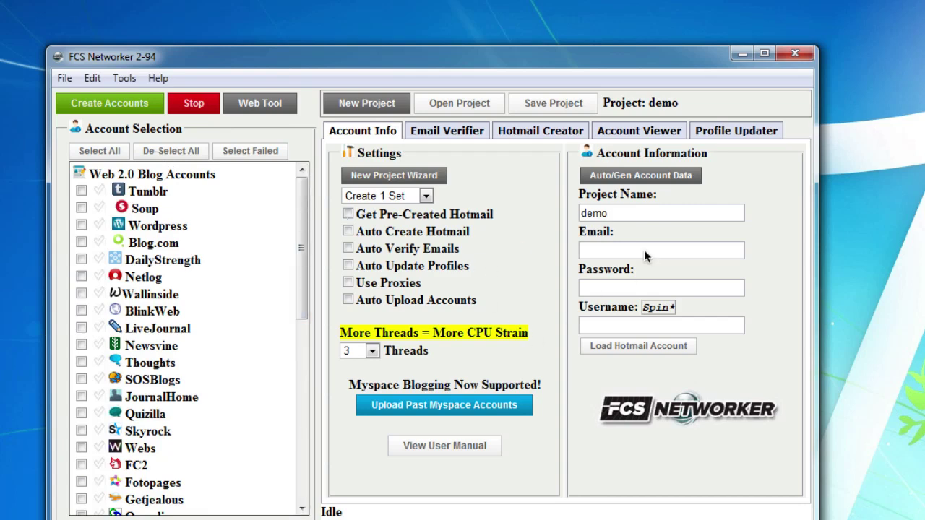
pyautogui.doubleClick(599, 213)
pyautogui.click(667, 282)
pyautogui.click(544, 105)
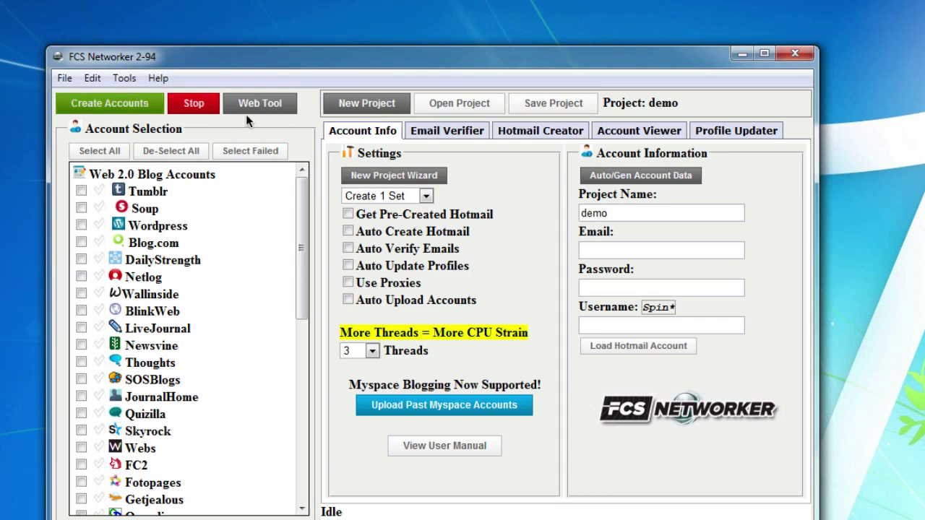
# Try the Create Multiple mode for the demo project and return to Create 1 Set.
pyautogui.click(425, 197)
pyautogui.click(409, 226)
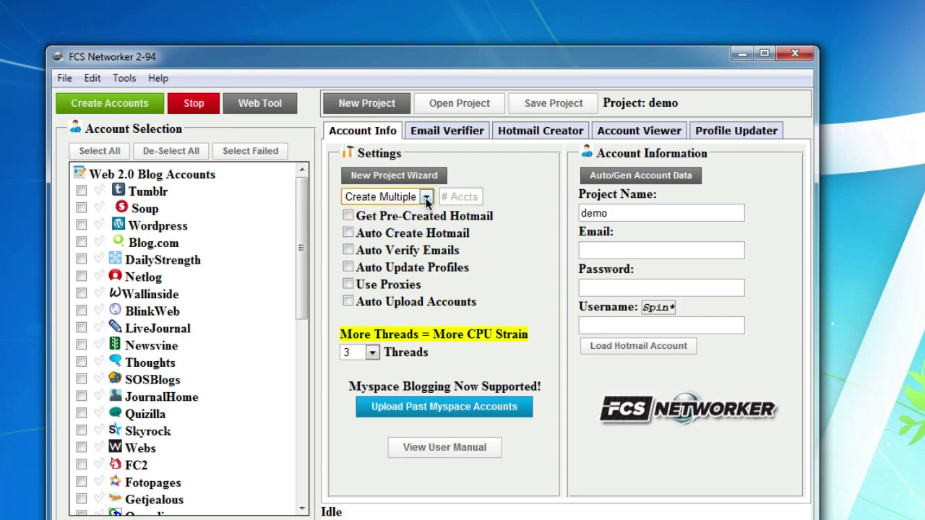
pyautogui.click(426, 197)
pyautogui.click(403, 213)
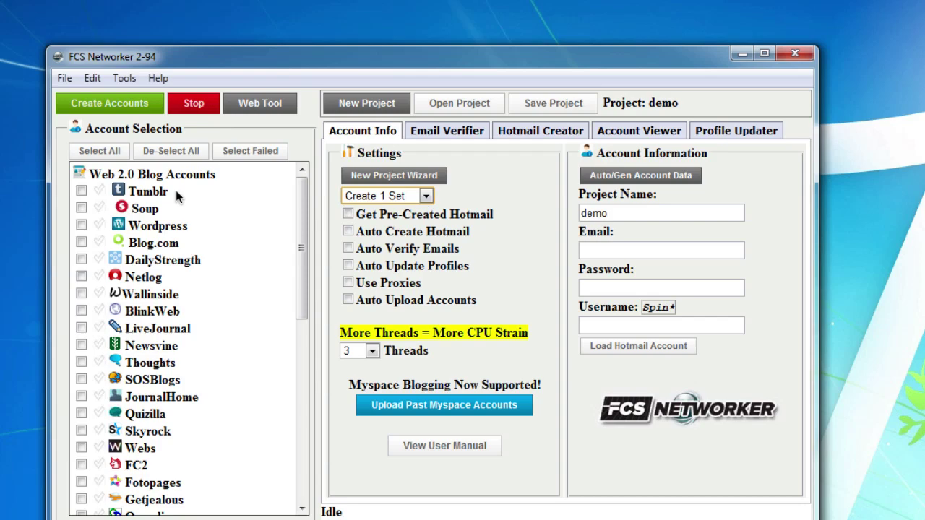
# Select all blog and social sharing sites for account creation.
pyautogui.click(105, 152)
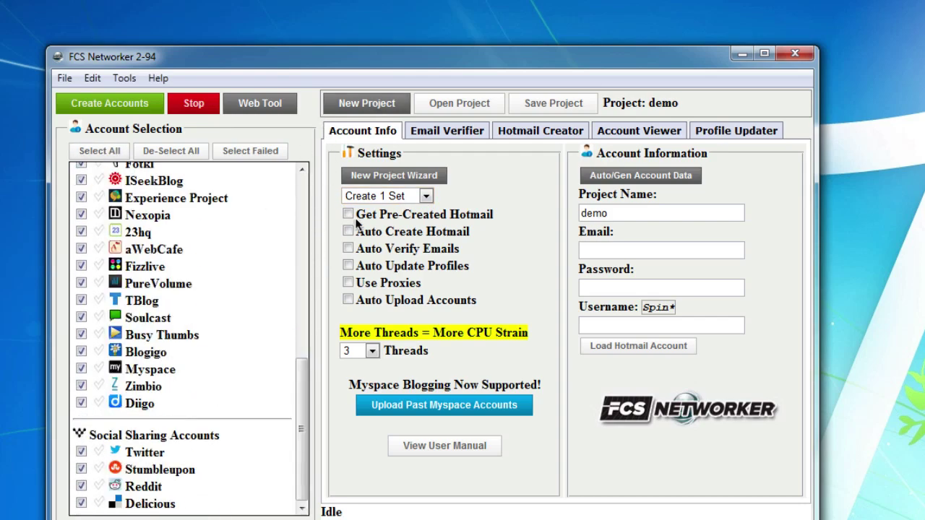
# Try Create Multiple with 3 as the number of accounts for the selected sites, and switch back to Create 1 Set.
pyautogui.click(416, 195)
pyautogui.click(416, 222)
pyautogui.click(473, 196)
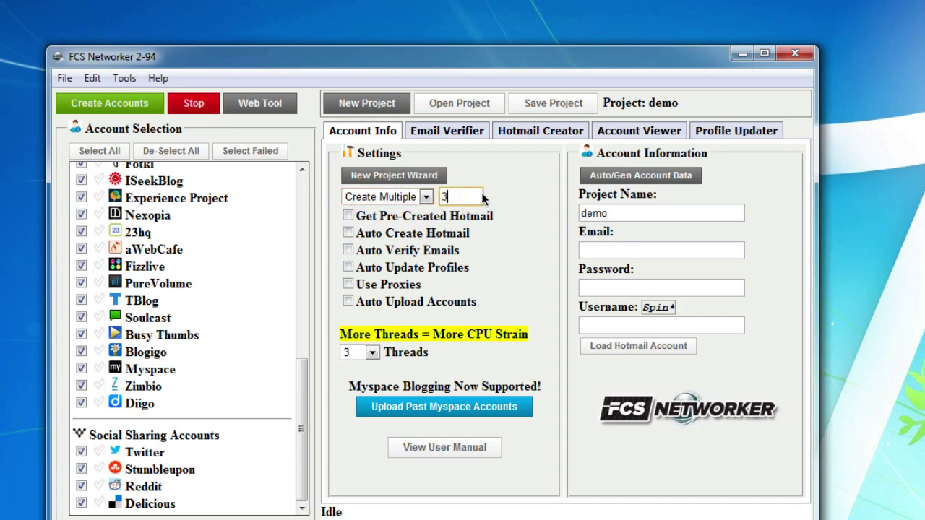
pyautogui.moveTo(300, 384); pyautogui.dragTo(243, 168)
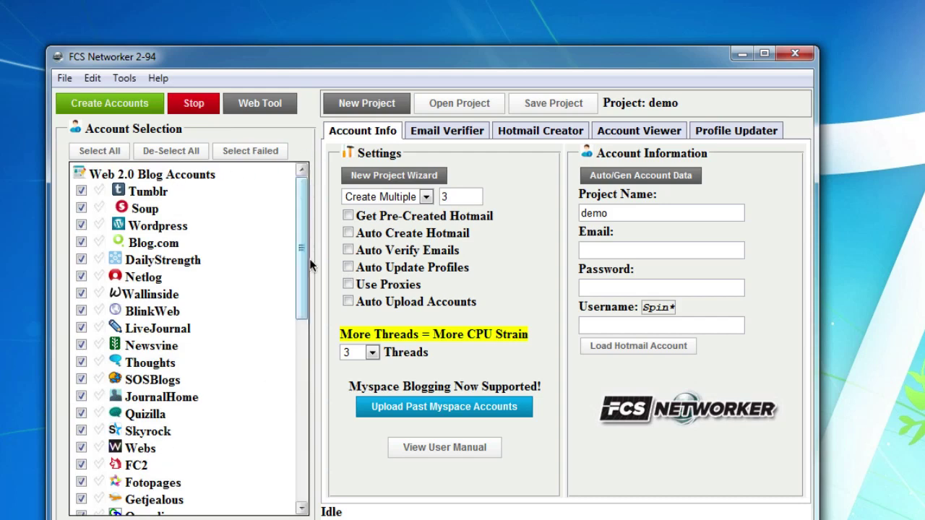
pyautogui.scroll(-2, 305, 417)
pyautogui.scroll(-7, 304, 417)
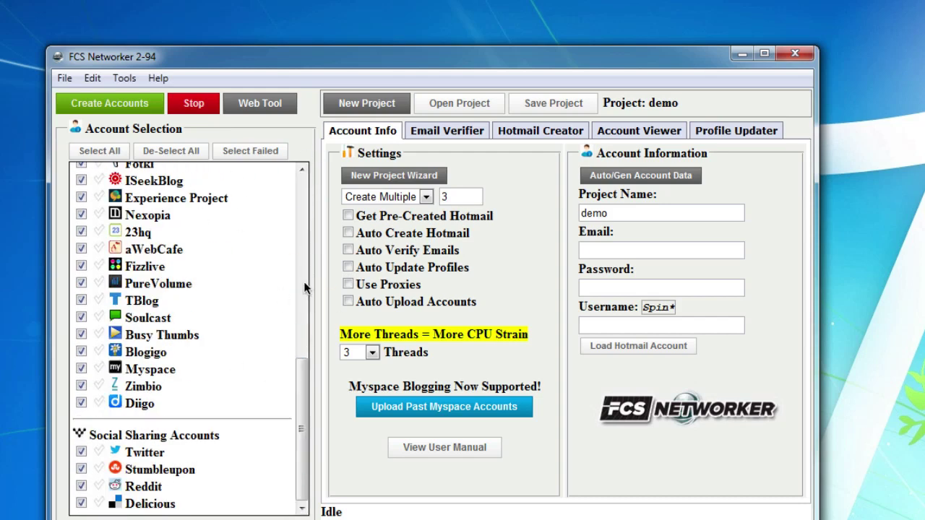
pyautogui.click(427, 197)
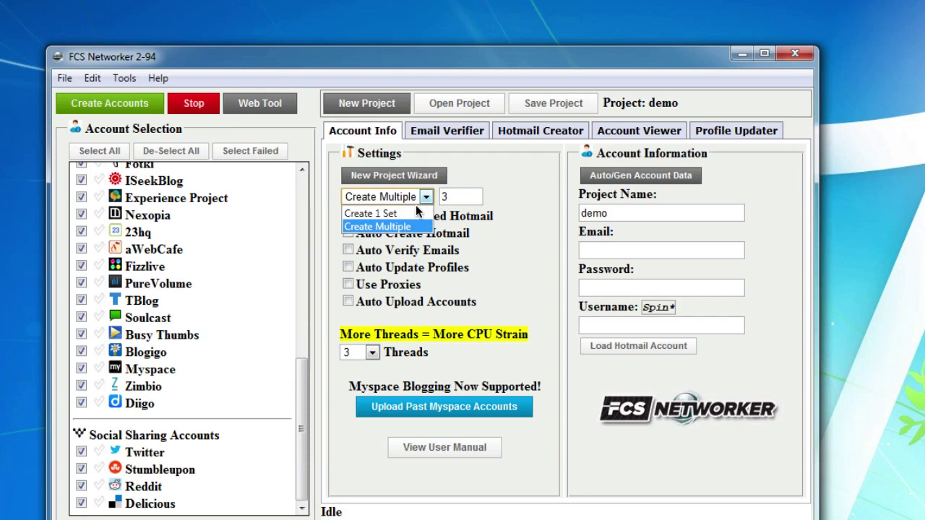
pyautogui.click(410, 210)
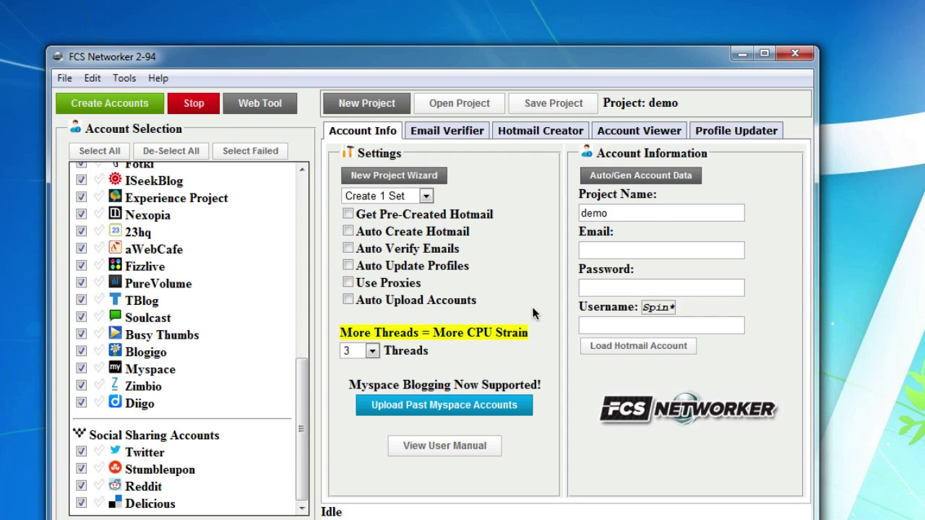
# Try a thread count of 1 and set it back to 3.
pyautogui.click(372, 350)
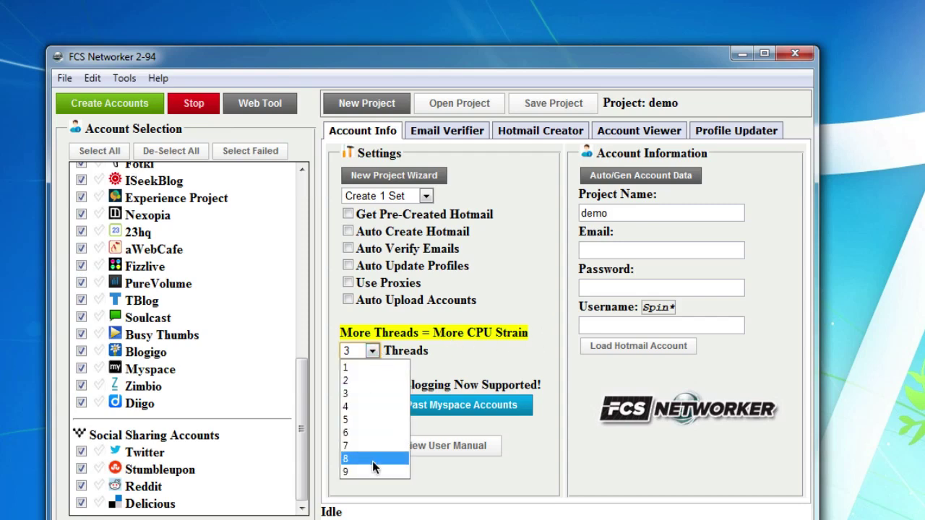
pyautogui.scroll(2, 371, 351)
pyautogui.click(442, 343)
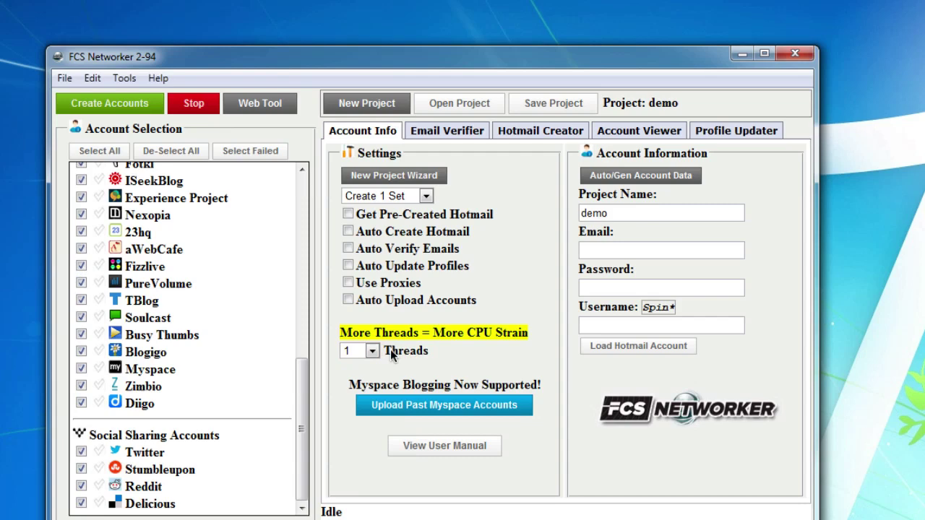
pyautogui.click(372, 351)
pyautogui.click(353, 394)
pyautogui.click(361, 351)
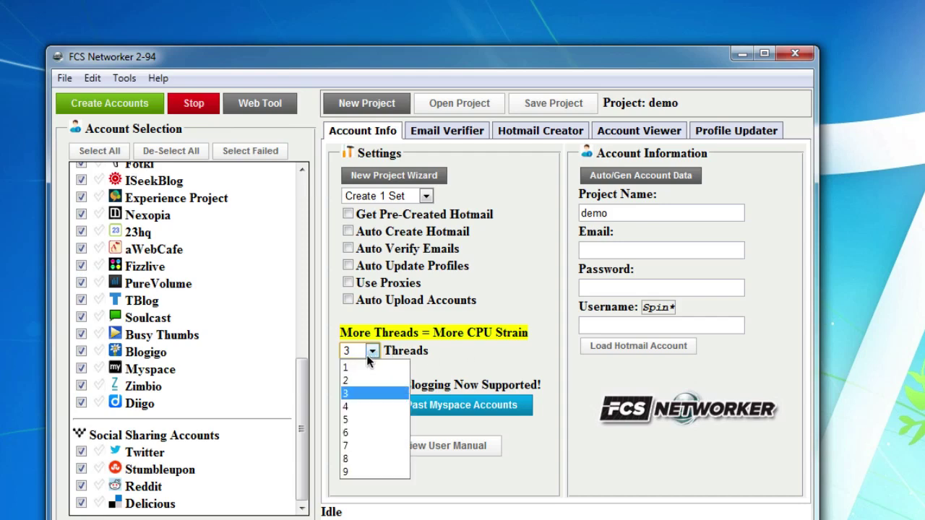
pyautogui.click(363, 394)
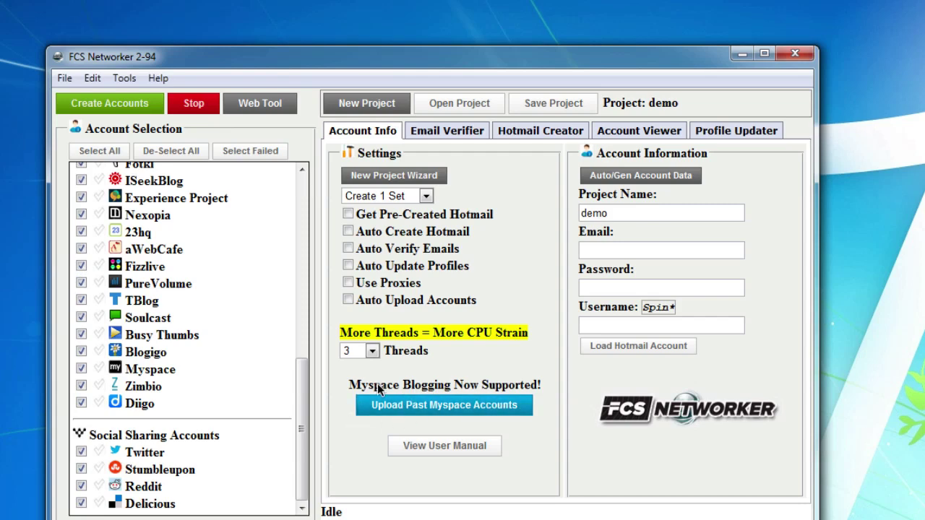
pyautogui.moveTo(349, 385); pyautogui.dragTo(548, 385)
pyautogui.click(544, 390)
pyautogui.click(628, 212)
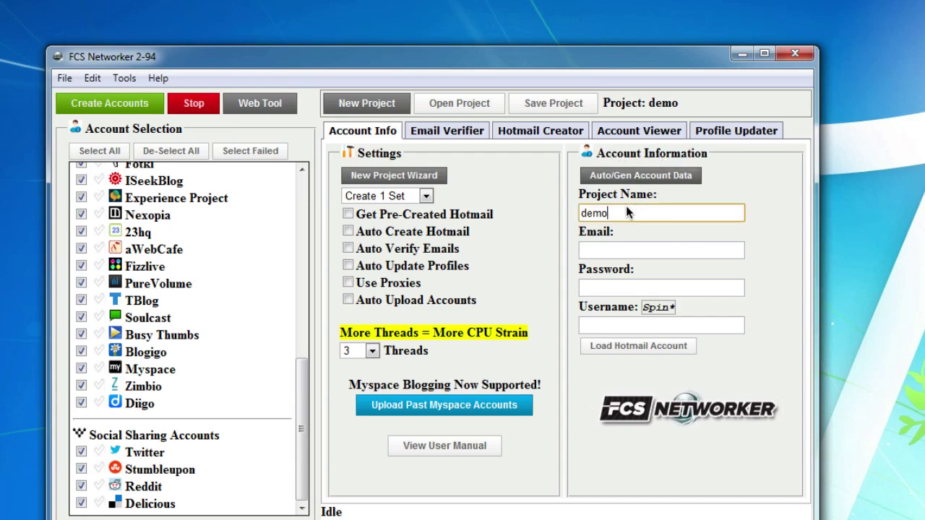
pyautogui.click(614, 251)
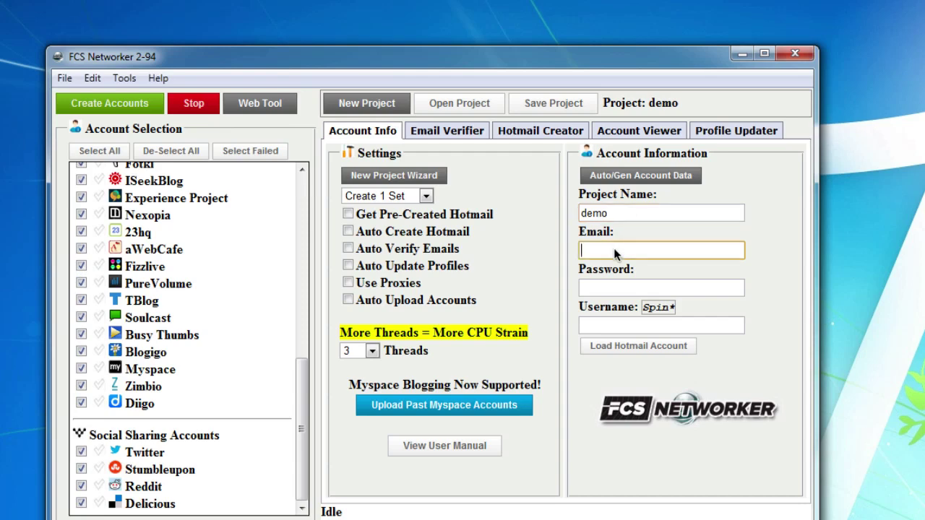
# Auto-generate the password and username for the demo project's account information.
pyautogui.click(611, 288)
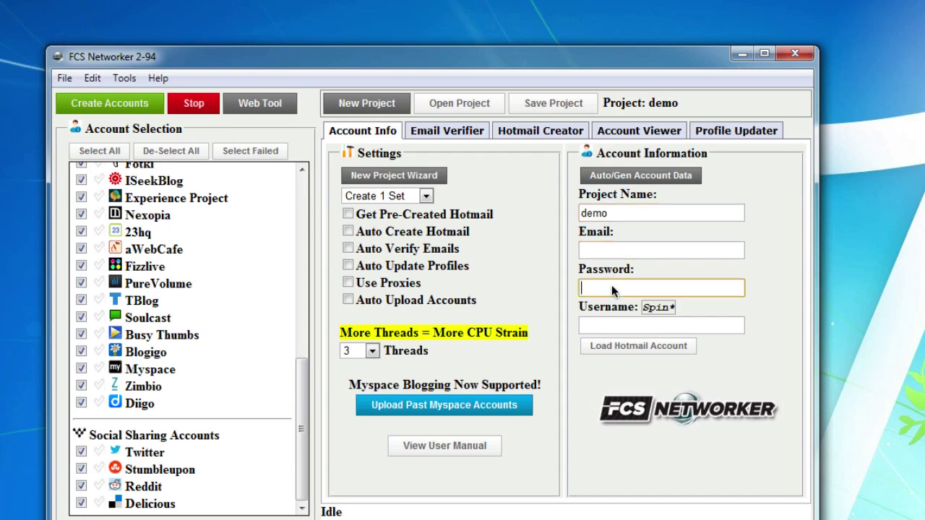
pyautogui.click(611, 325)
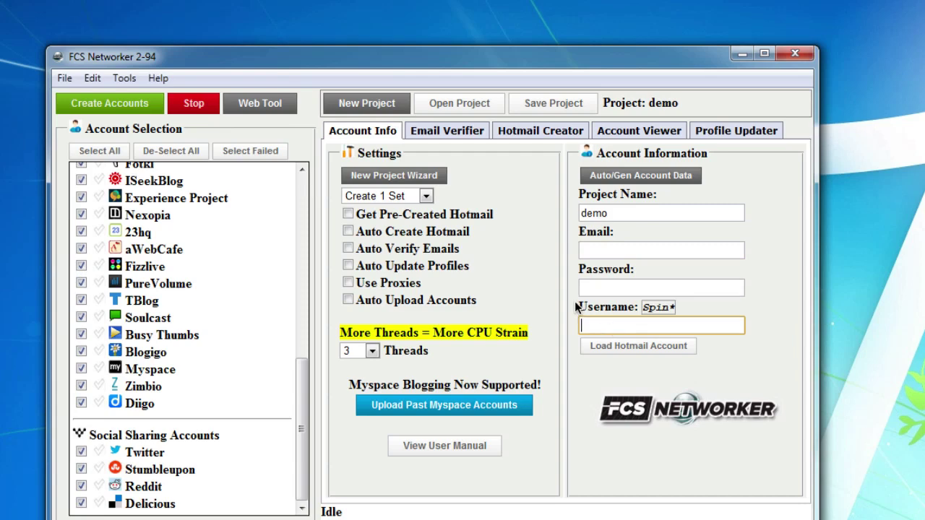
pyautogui.click(669, 175)
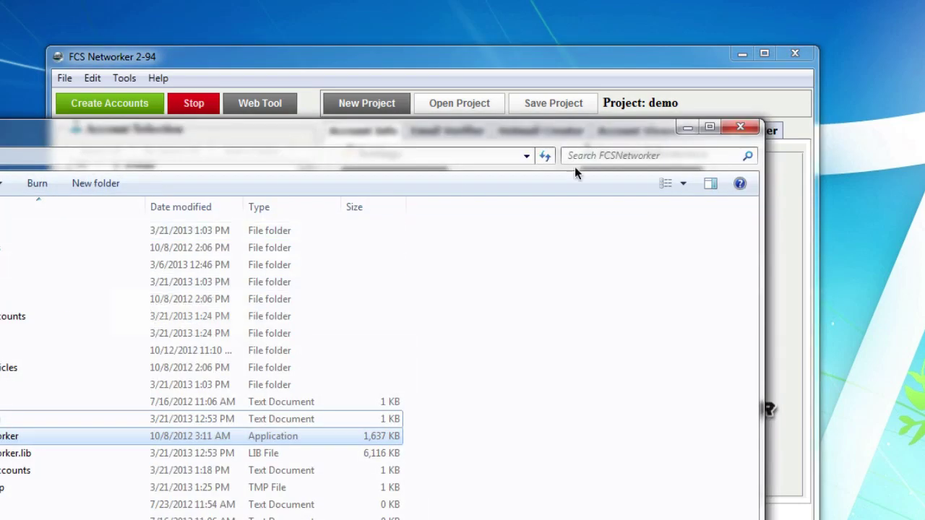
pyautogui.click(646, 56)
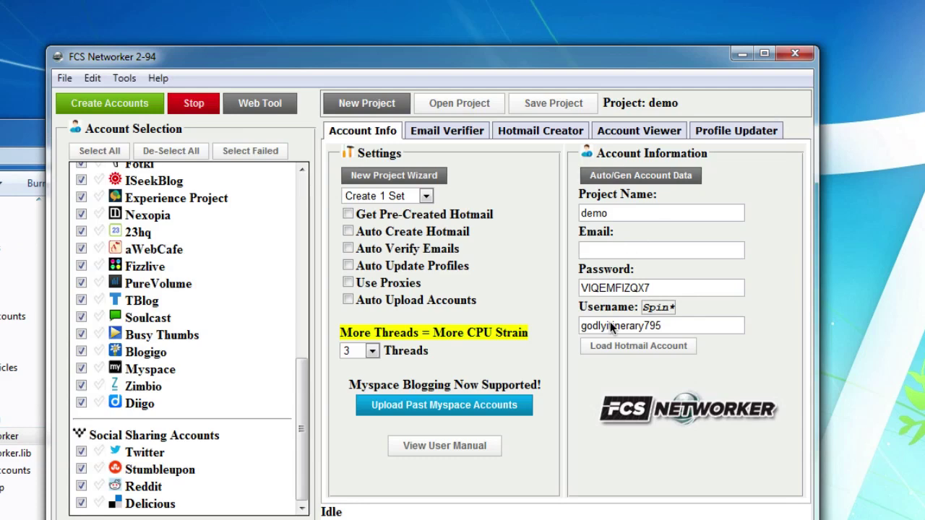
# Open the Hotmail accounts text file in the FCSNetworker folder and mark the second account as available.
pyautogui.moveTo(538, 68); pyautogui.dragTo(645, 45)
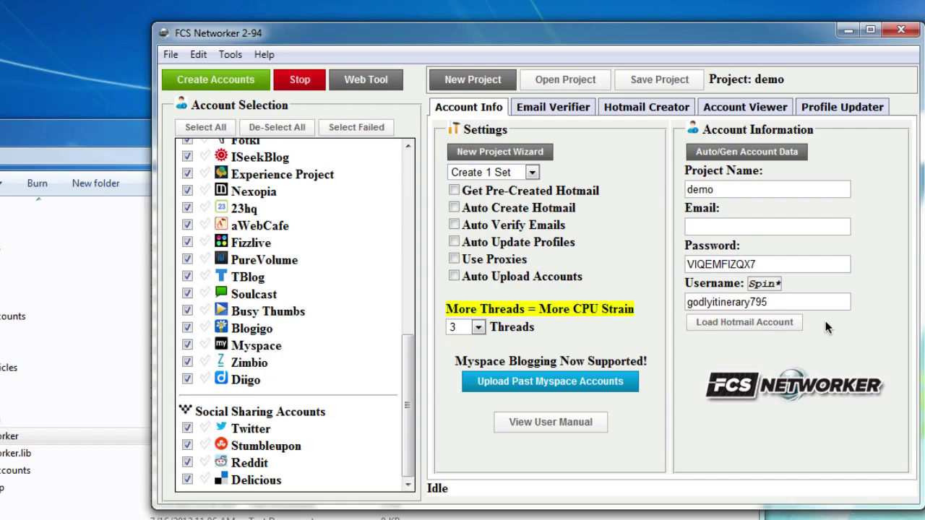
pyautogui.doubleClick(34, 471)
pyautogui.click(64, 142)
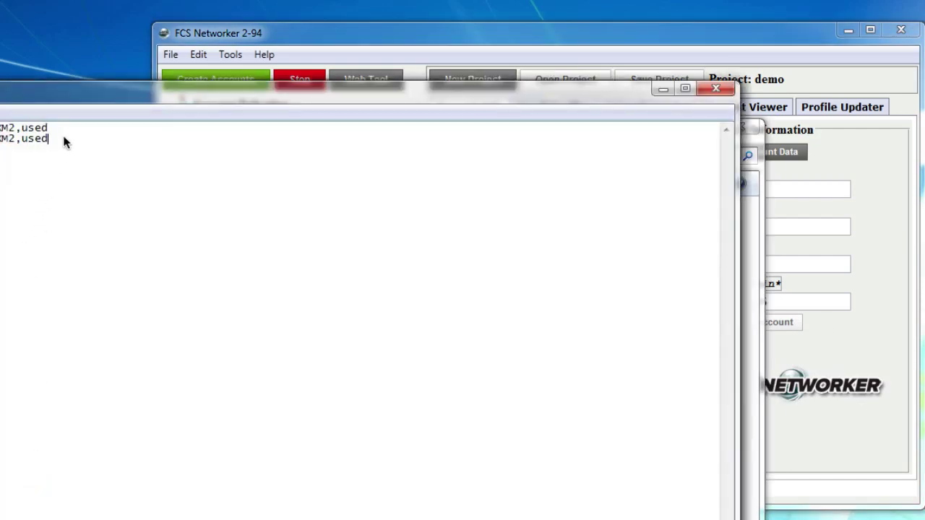
pyautogui.moveTo(28, 137); pyautogui.dragTo(21, 138)
pyautogui.write('available')
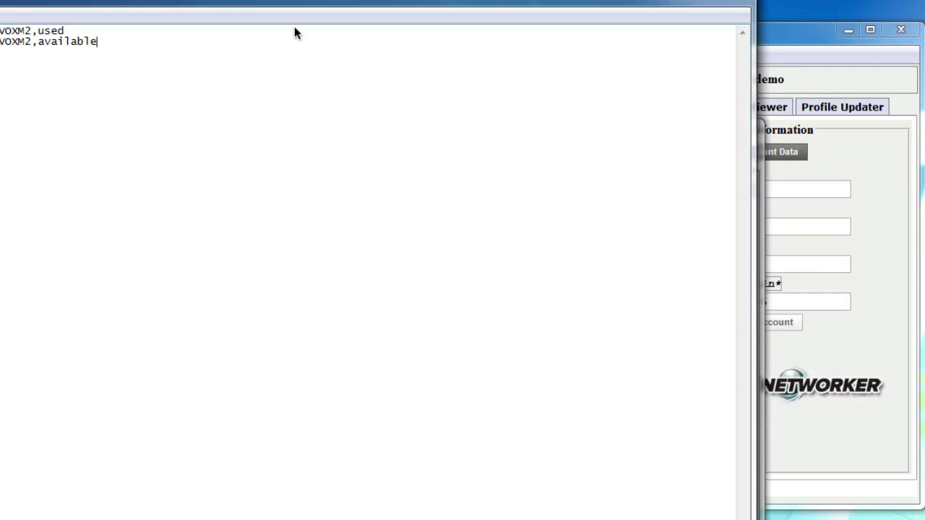
# Load the available Hotmail account into the demo project's account information and close the accounts file.
pyautogui.click(820, 42)
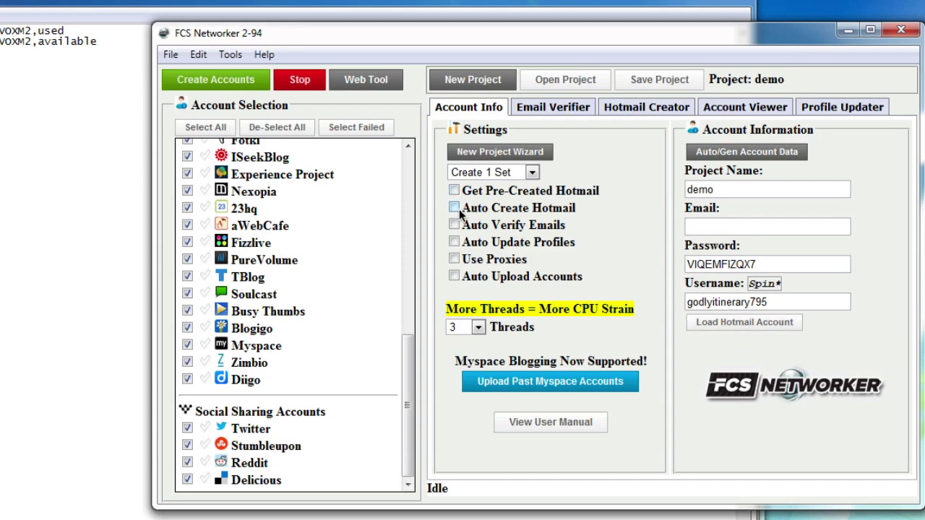
pyautogui.click(760, 326)
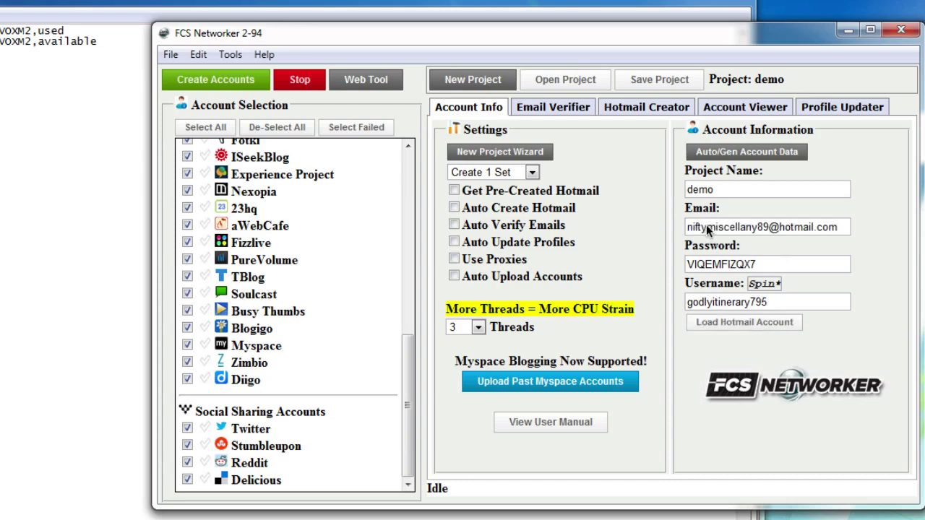
pyautogui.click(318, 5)
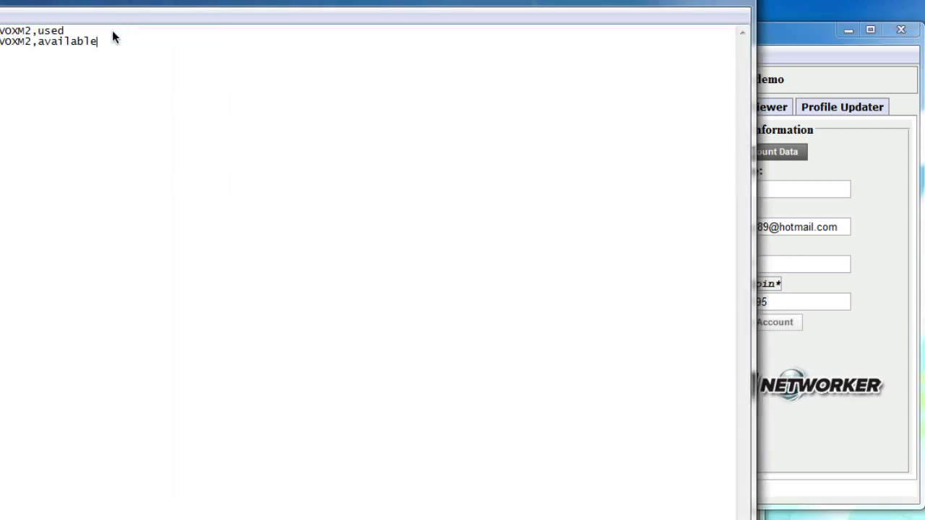
pyautogui.click(729, 3)
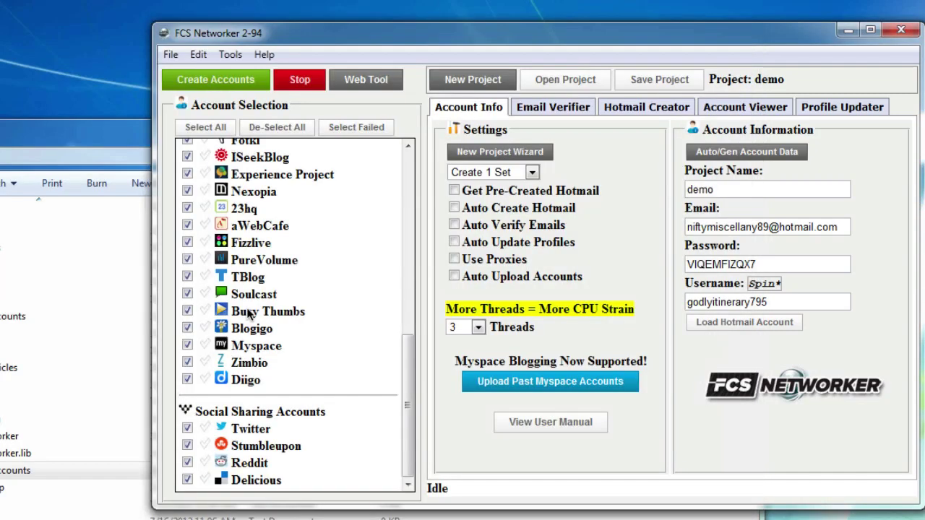
# Reopen the Hotmail accounts file to check the loaded account's usage status, and close it.
pyautogui.click(53, 470)
pyautogui.doubleClick(53, 466)
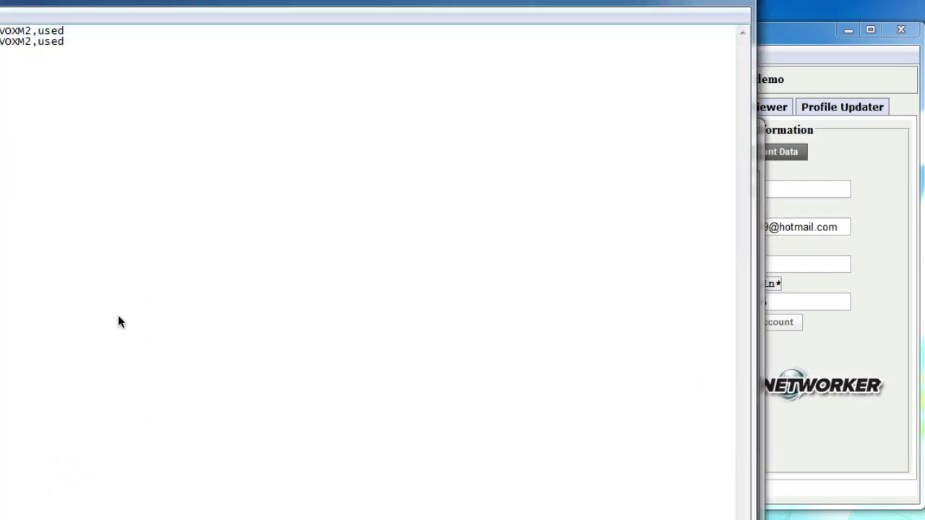
pyautogui.click(84, 43)
pyautogui.click(733, 2)
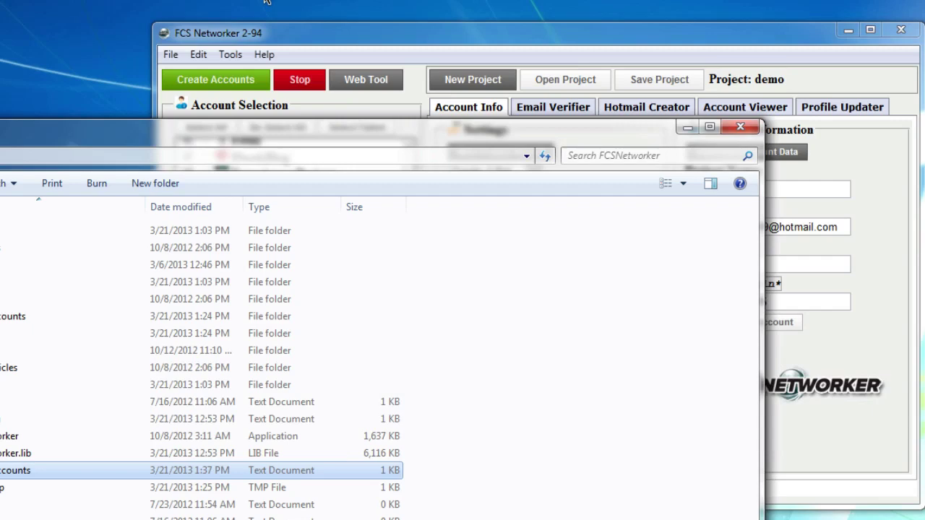
# Examine the status field of the second entry in the Hotmail accounts file, and close the file and its folder.
pyautogui.doubleClick(40, 473)
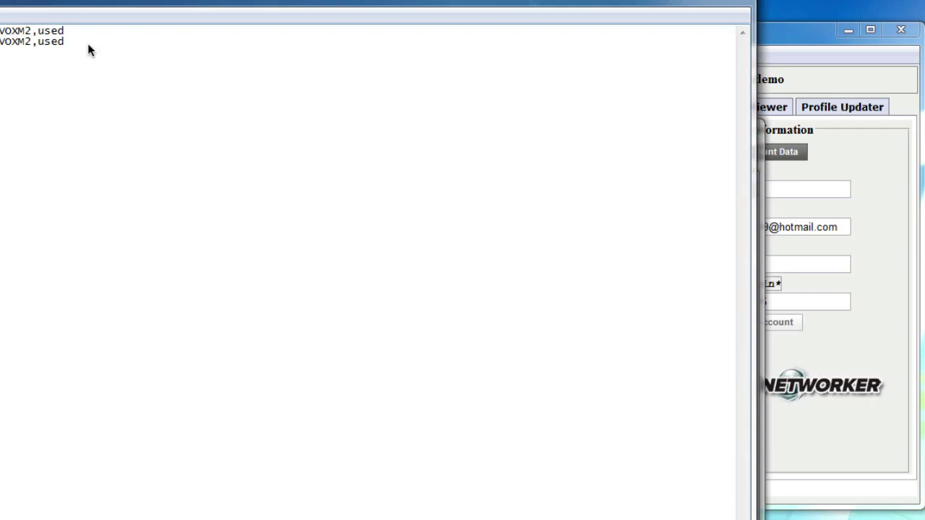
pyautogui.moveTo(65, 41); pyautogui.dragTo(35, 42)
pyautogui.press('End')
pyautogui.moveTo(35, 41); pyautogui.dragTo(60, 42)
pyautogui.click(73, 52)
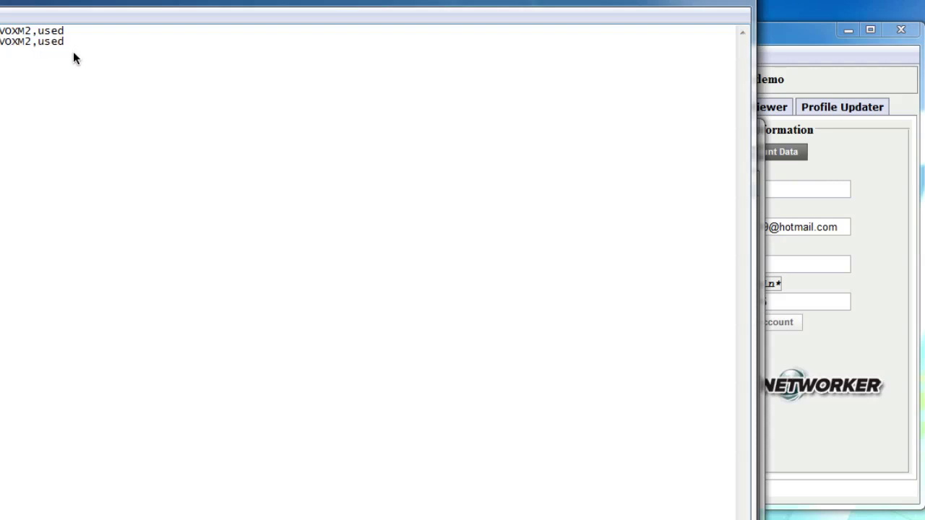
pyautogui.click(737, 4)
pyautogui.click(882, 164)
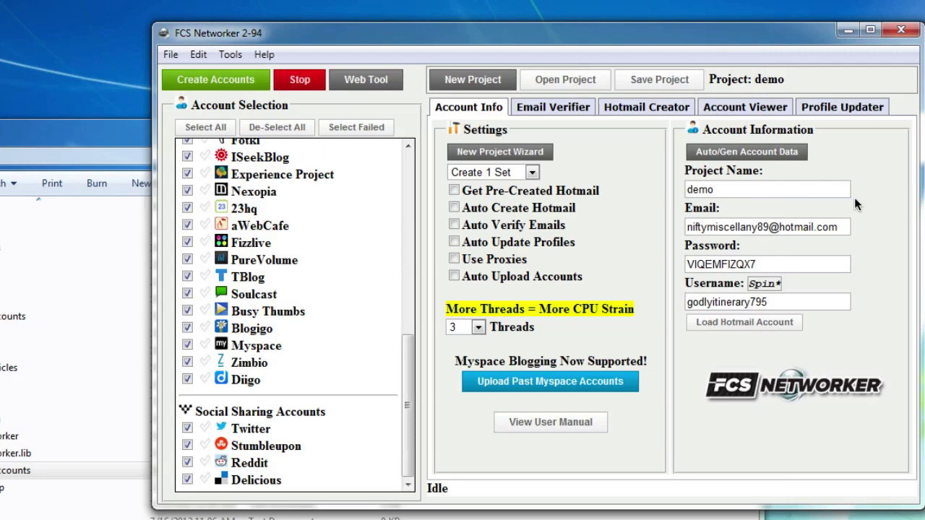
pyautogui.click(136, 141)
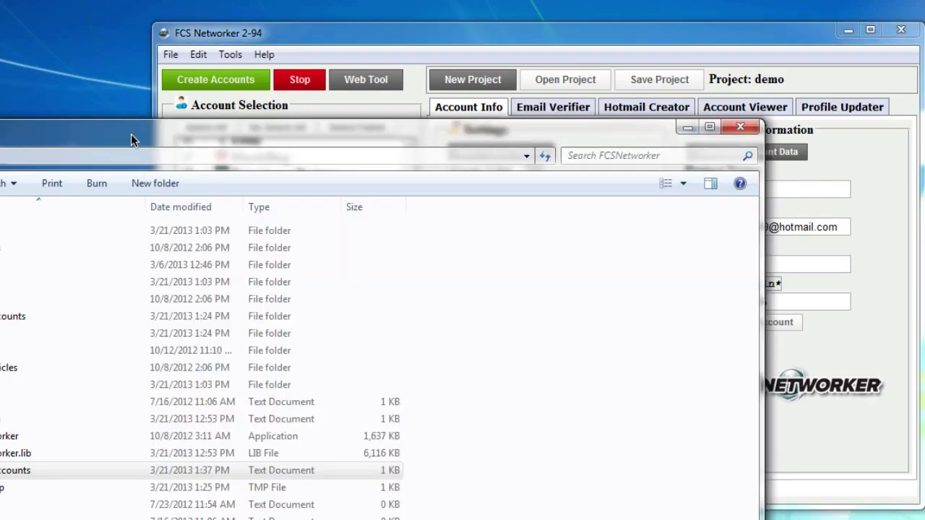
pyautogui.click(729, 127)
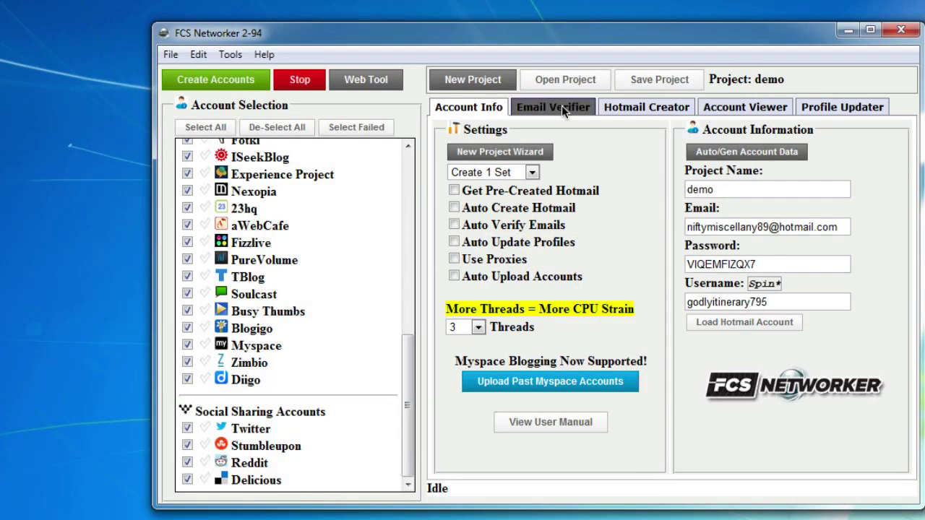
# Review the Email Verifier settings for the loaded Hotmail account and the available email provider options.
pyautogui.click(563, 106)
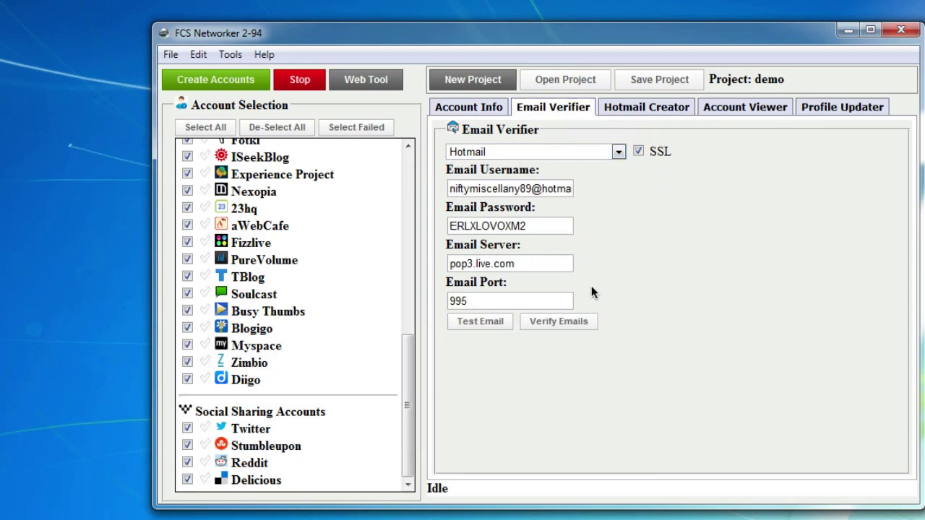
pyautogui.click(619, 151)
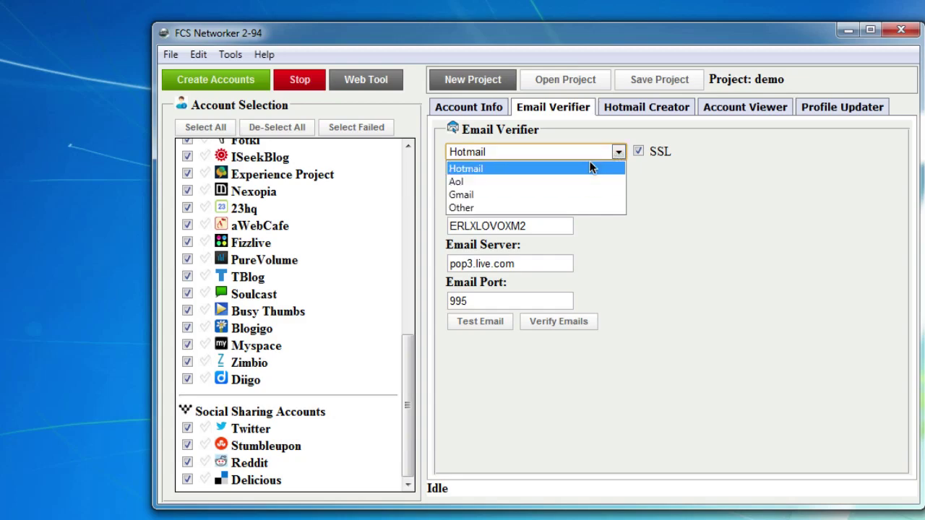
pyautogui.click(614, 151)
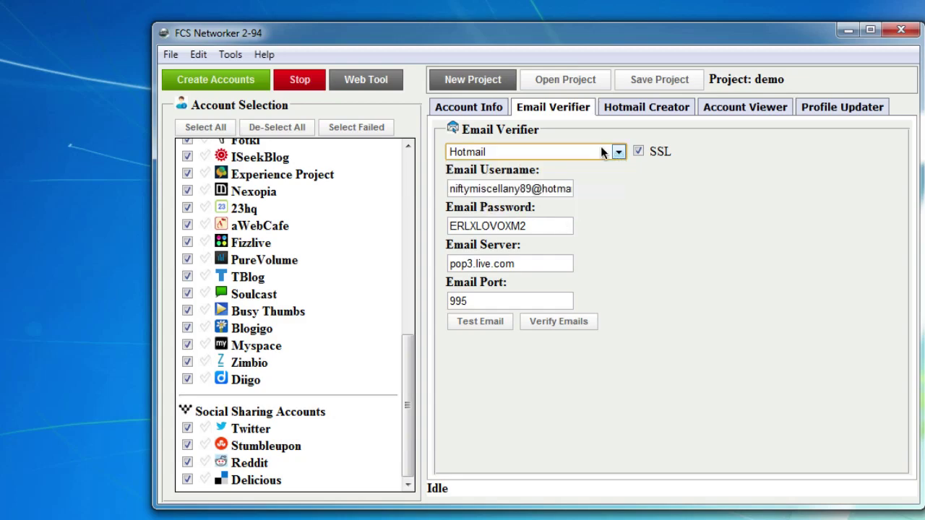
pyautogui.click(613, 151)
pyautogui.click(611, 136)
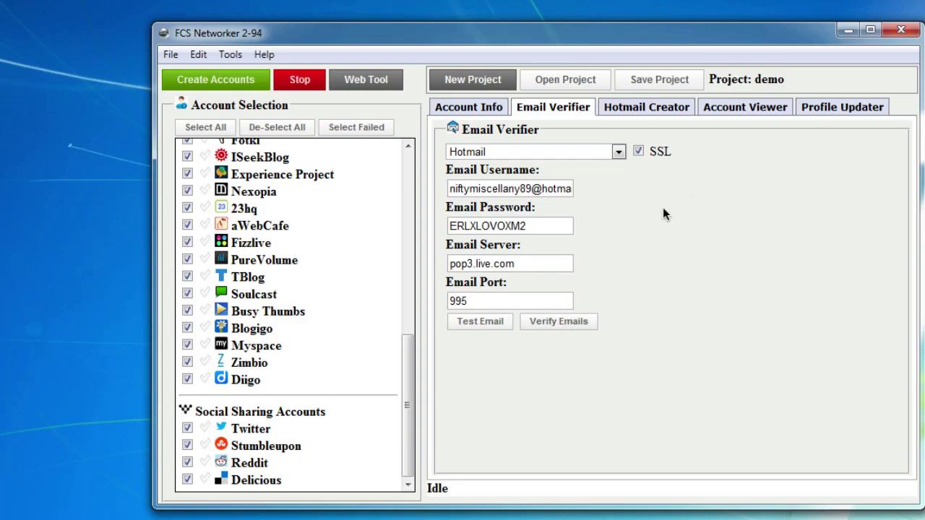
# Try 5 accounts with proxies enabled in the Hotmail Creator, and clear both settings.
pyautogui.click(654, 109)
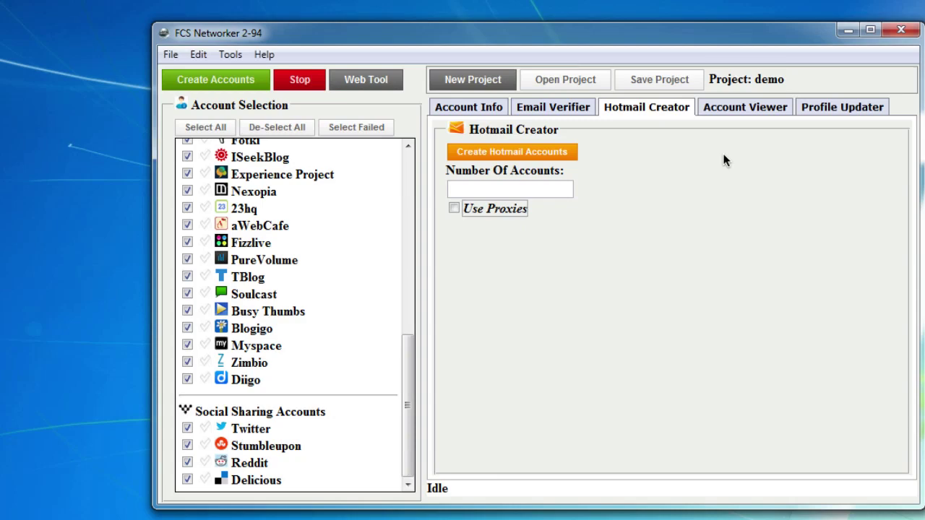
pyautogui.click(543, 192)
pyautogui.write('5')
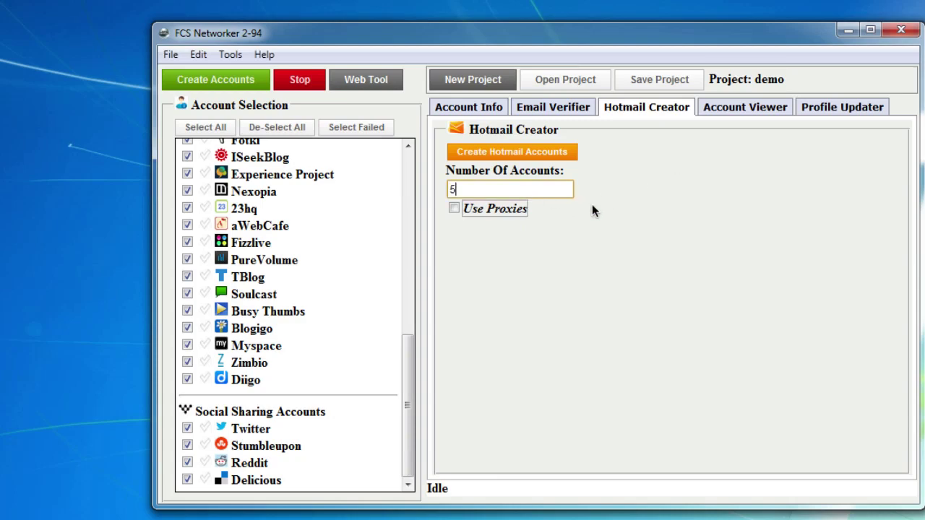
pyautogui.click(460, 207)
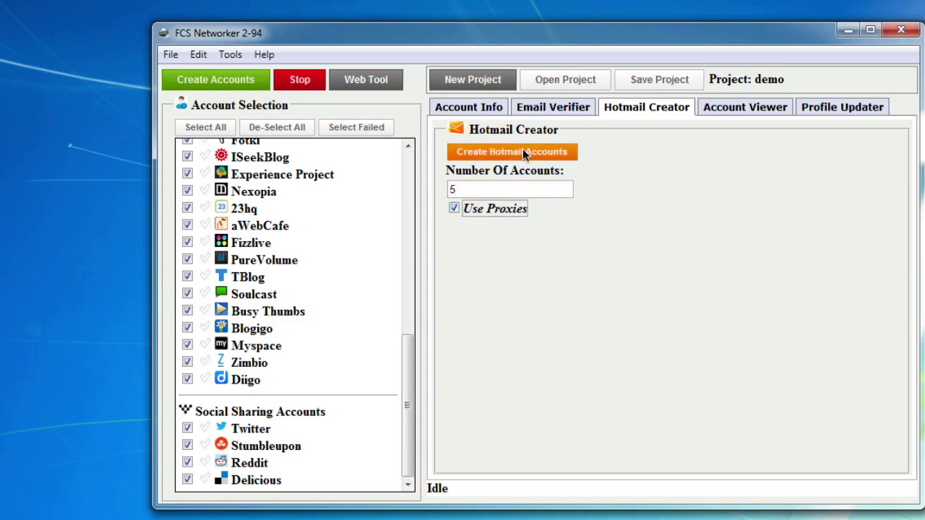
pyautogui.click(453, 208)
pyautogui.click(458, 191)
pyautogui.press('BackSpace')
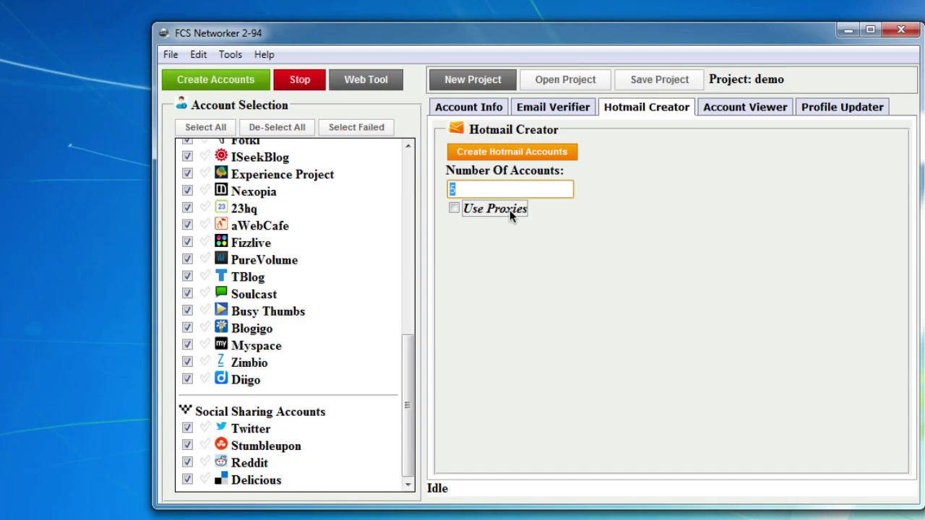
pyautogui.click(722, 221)
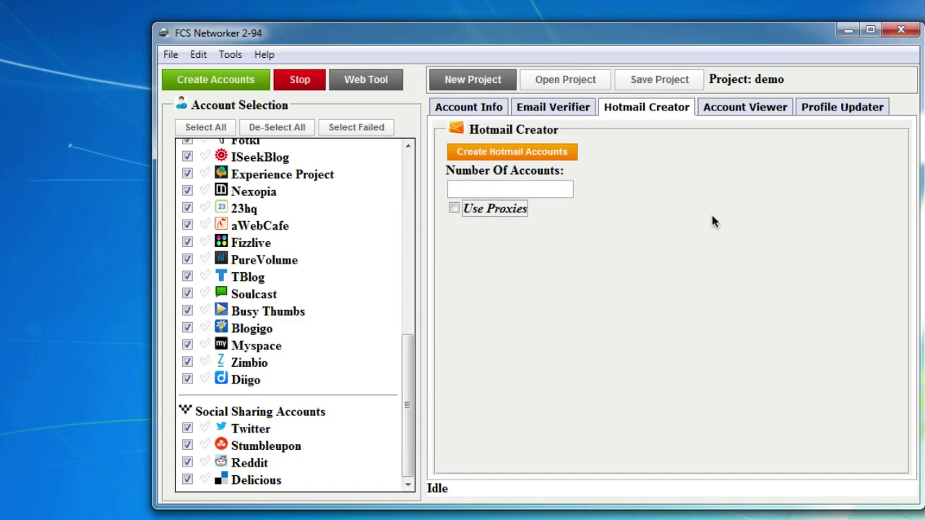
pyautogui.click(539, 191)
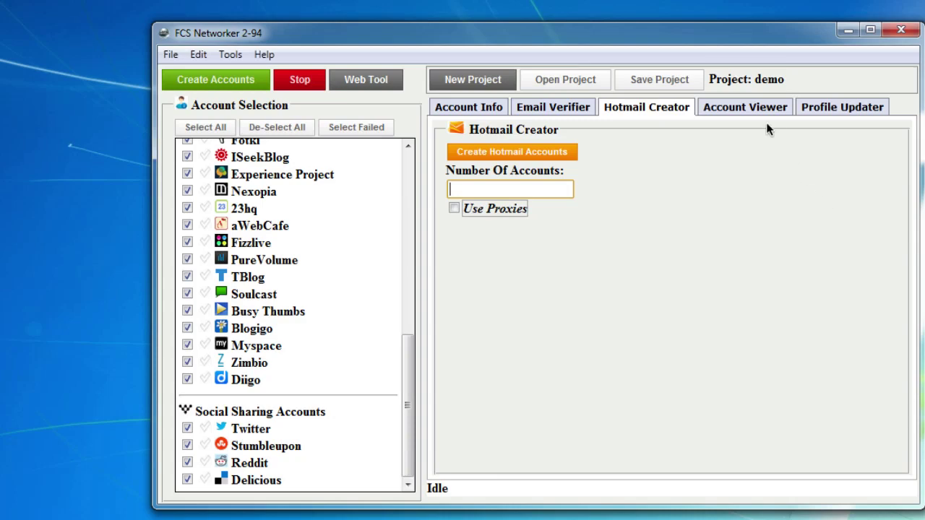
# Show the Account Viewer and load the existing project 3-16-13.
pyautogui.click(715, 107)
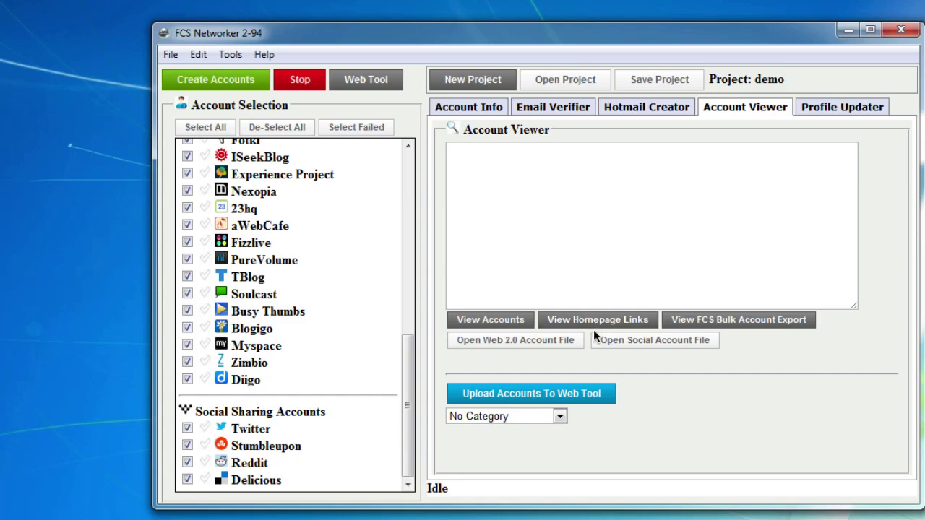
pyautogui.click(567, 81)
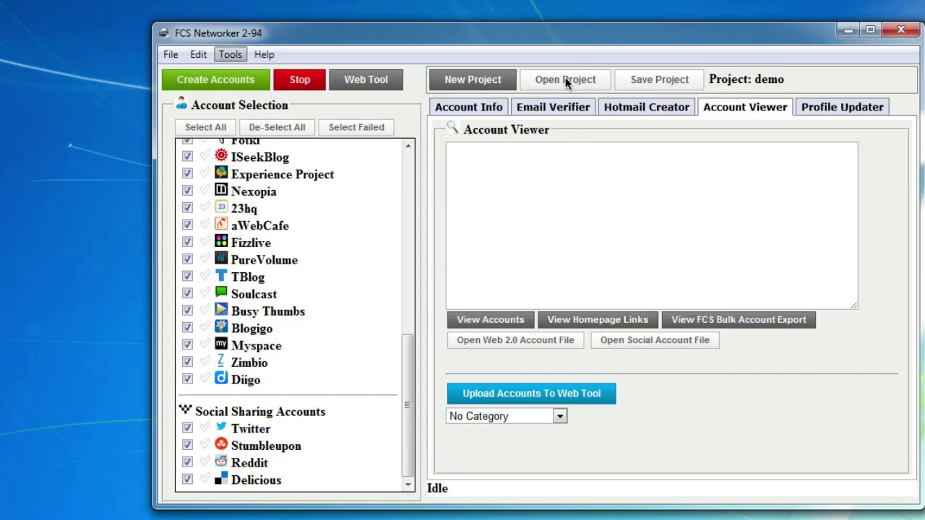
pyautogui.click(480, 287)
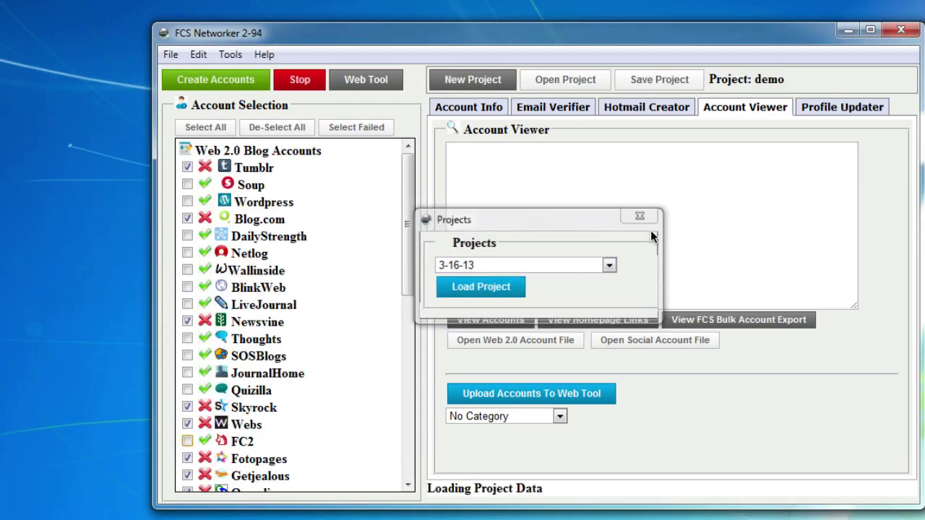
# Display the created accounts of project 3-16-13 and examine the list down to the Social Accounts section.
pyautogui.click(611, 381)
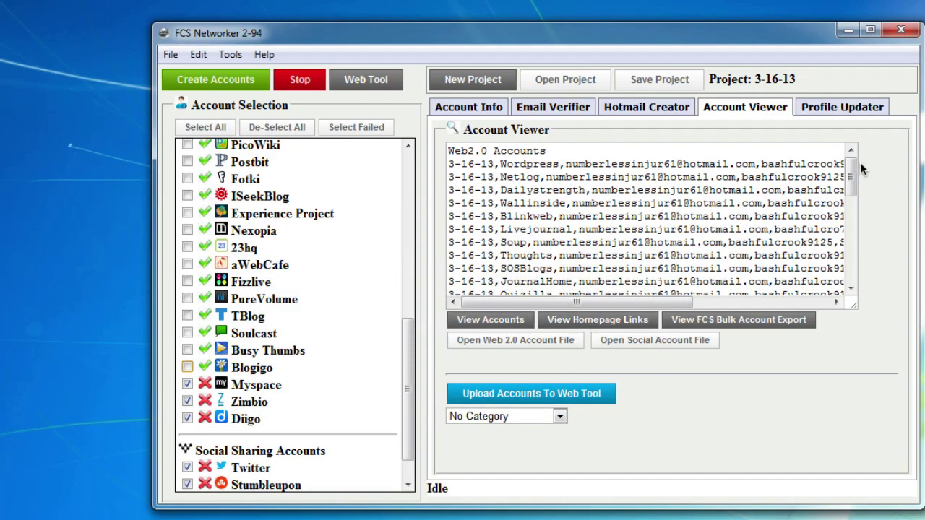
pyautogui.moveTo(850, 169)
pyautogui.mouseDown()
pyautogui.moveTo(850, 287)
pyautogui.moveTo(850, 159)
pyautogui.mouseUp()
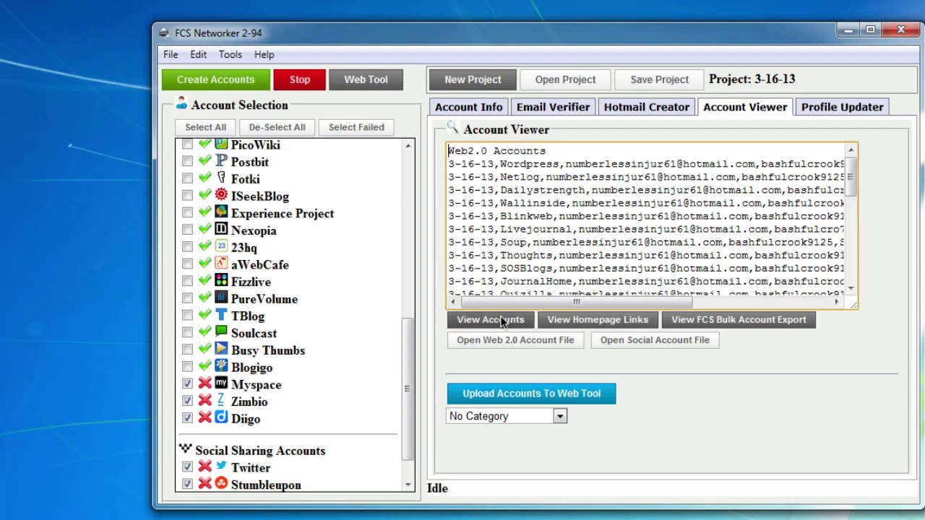
pyautogui.moveTo(850, 194); pyautogui.dragTo(650, 302)
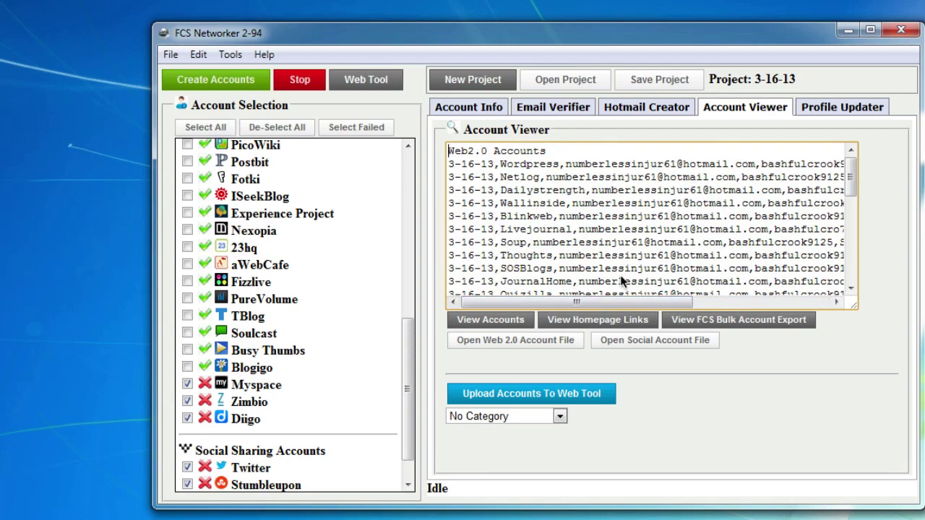
pyautogui.moveTo(850, 170); pyautogui.dragTo(827, 285)
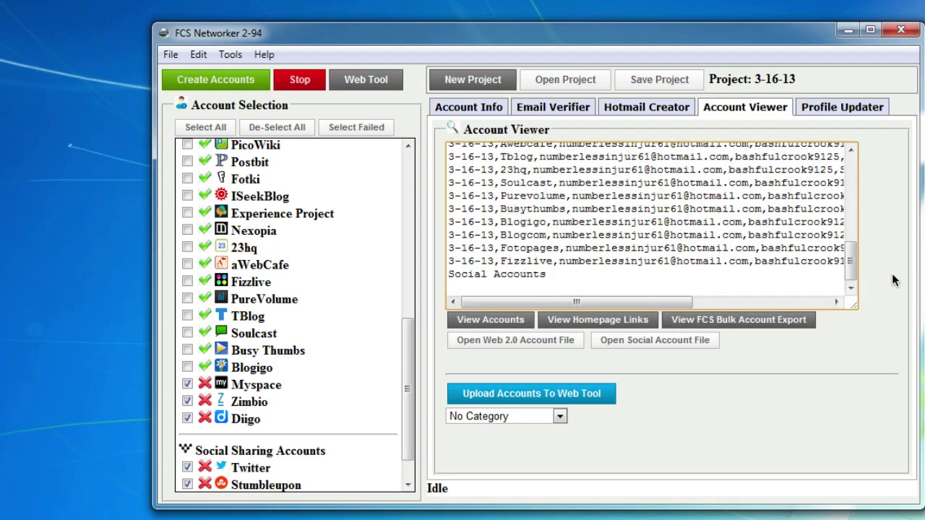
# Display the homepage links of project 3-16-13's accounts, and examine the listed URLs from start to end.
pyautogui.click(852, 150)
pyautogui.click(853, 150)
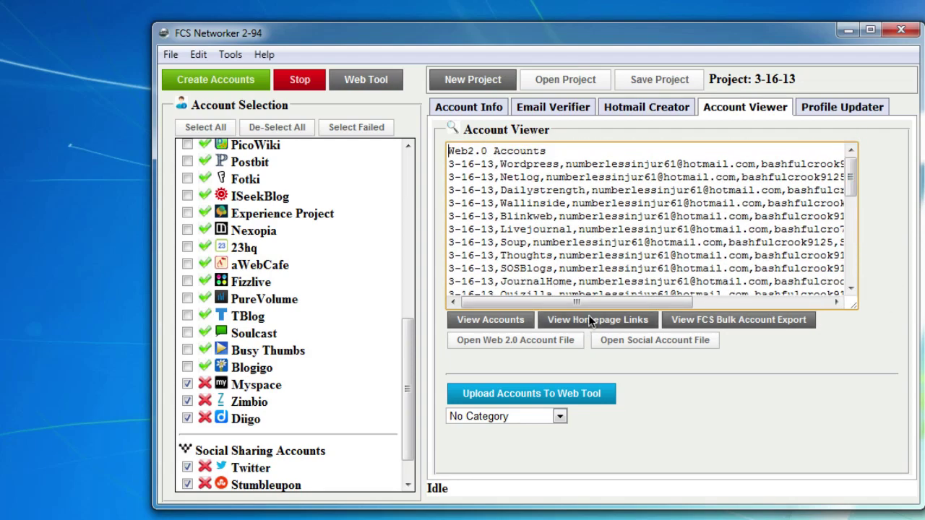
pyautogui.click(588, 319)
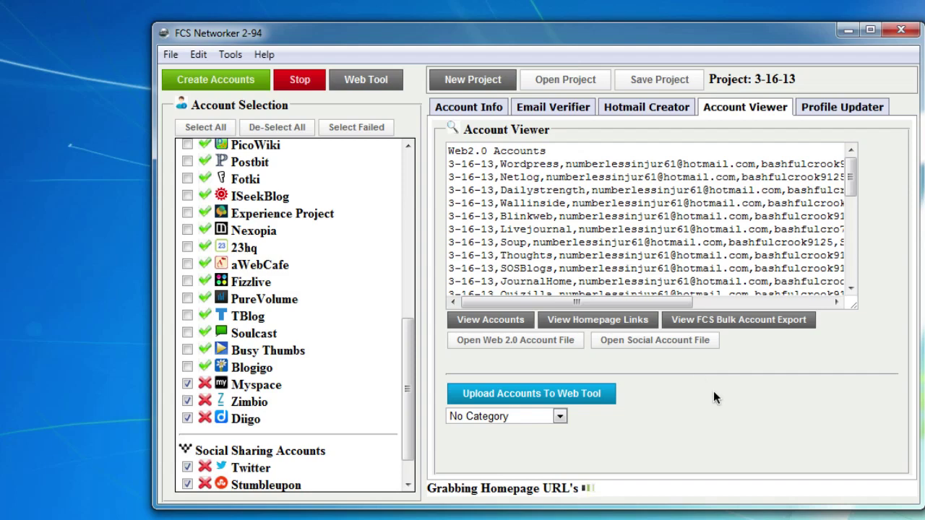
pyautogui.click(669, 299)
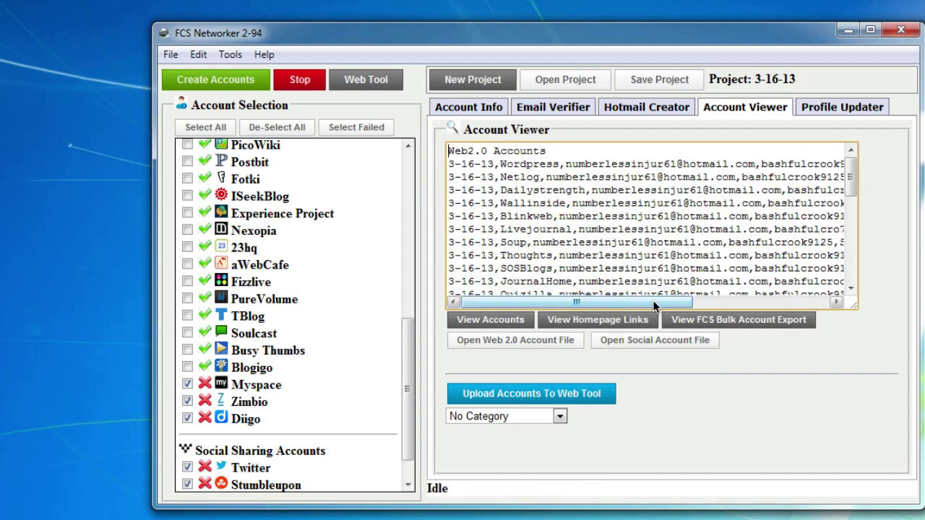
pyautogui.moveTo(651, 301); pyautogui.dragTo(816, 300)
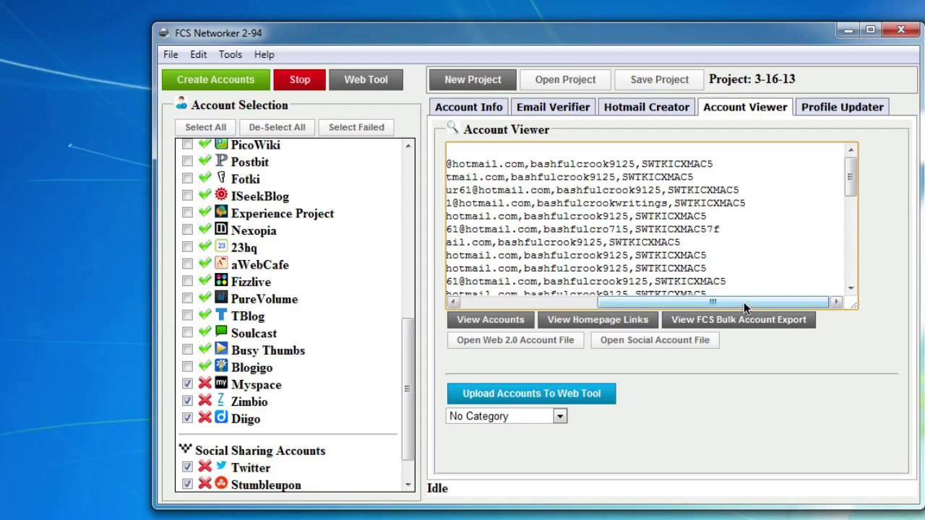
pyautogui.moveTo(743, 302); pyautogui.dragTo(561, 298)
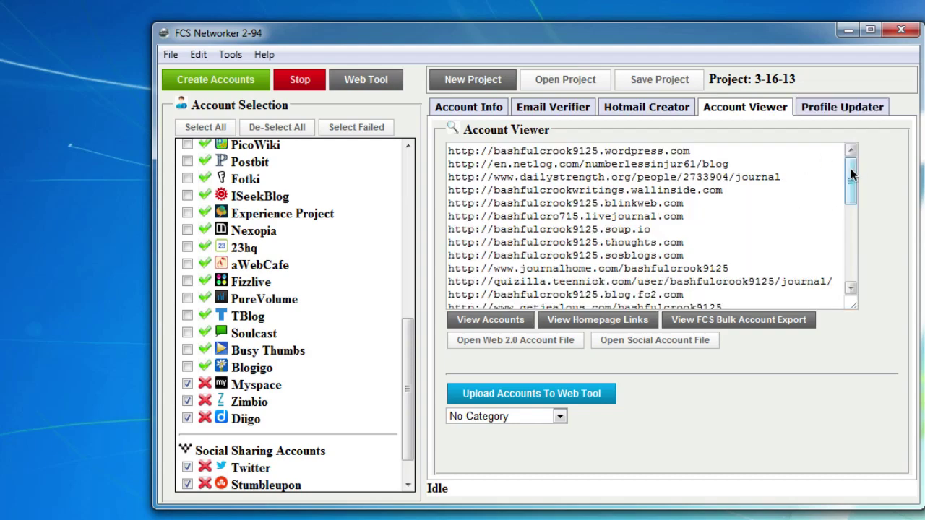
pyautogui.scroll(-5, 850, 197)
pyautogui.scroll(5, 850, 197)
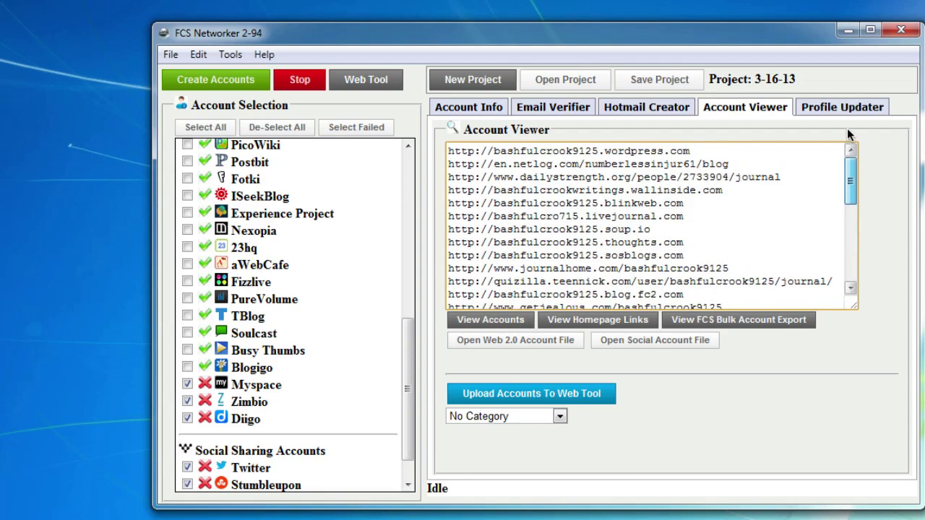
pyautogui.moveTo(442, 146); pyautogui.dragTo(724, 430)
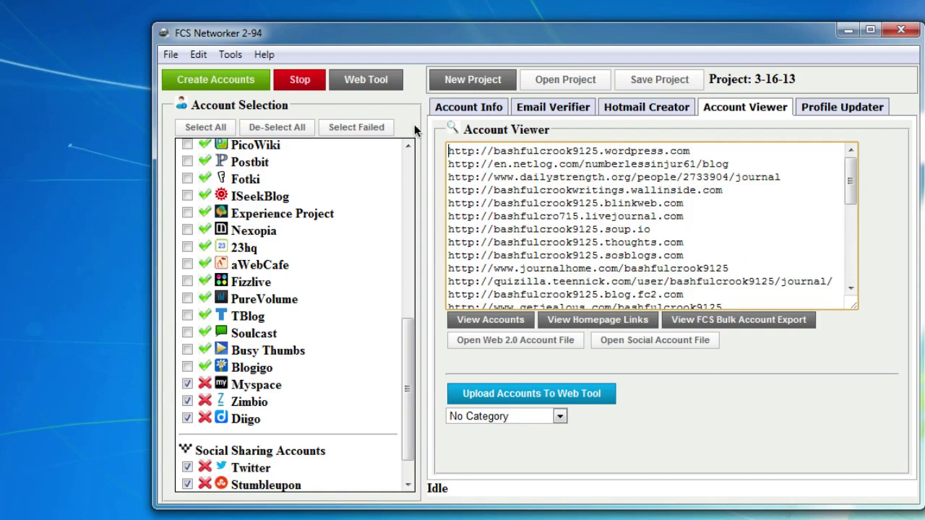
# Display the FCS bulk account export and examine each entry across to its homepage URL.
pyautogui.click(762, 321)
pyautogui.moveTo(594, 297); pyautogui.dragTo(851, 299)
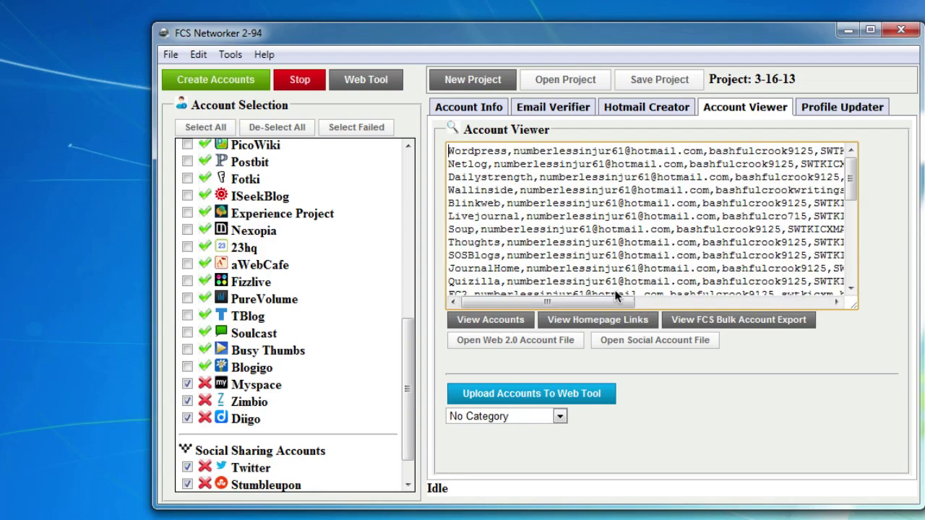
pyautogui.moveTo(536, 304); pyautogui.dragTo(608, 299)
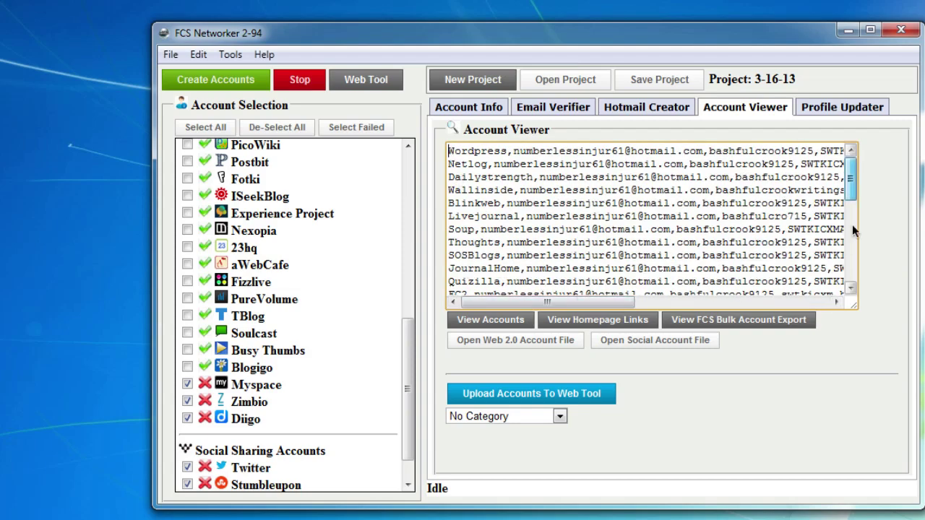
pyautogui.moveTo(851, 229); pyautogui.dragTo(853, 293)
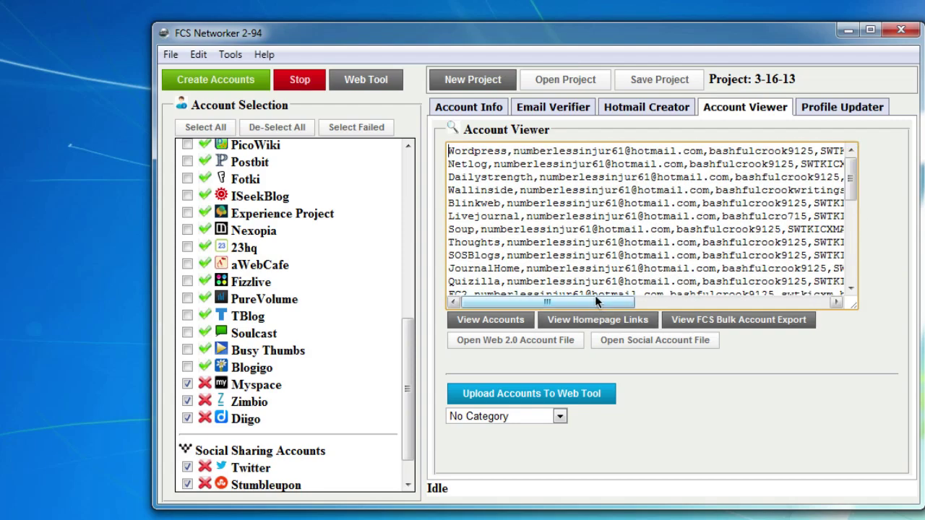
pyautogui.moveTo(594, 296); pyautogui.dragTo(854, 304)
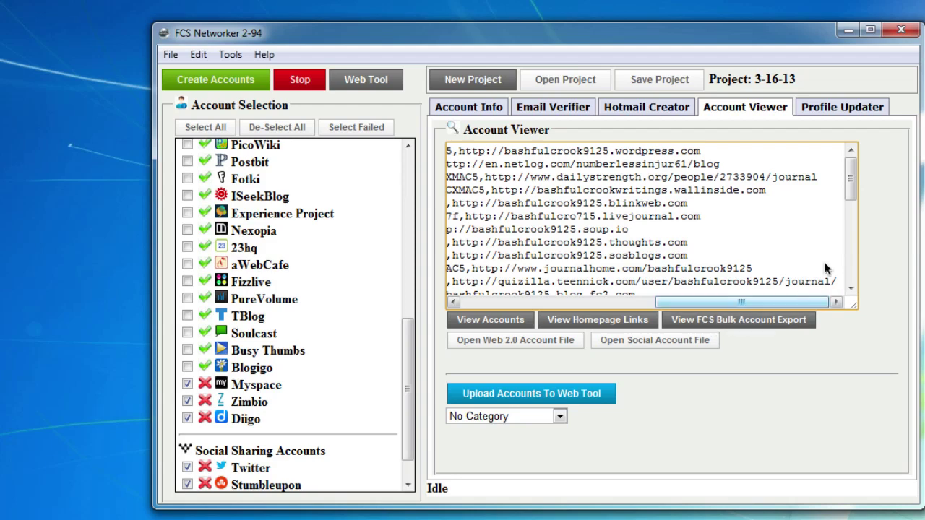
pyautogui.moveTo(770, 301); pyautogui.dragTo(485, 296)
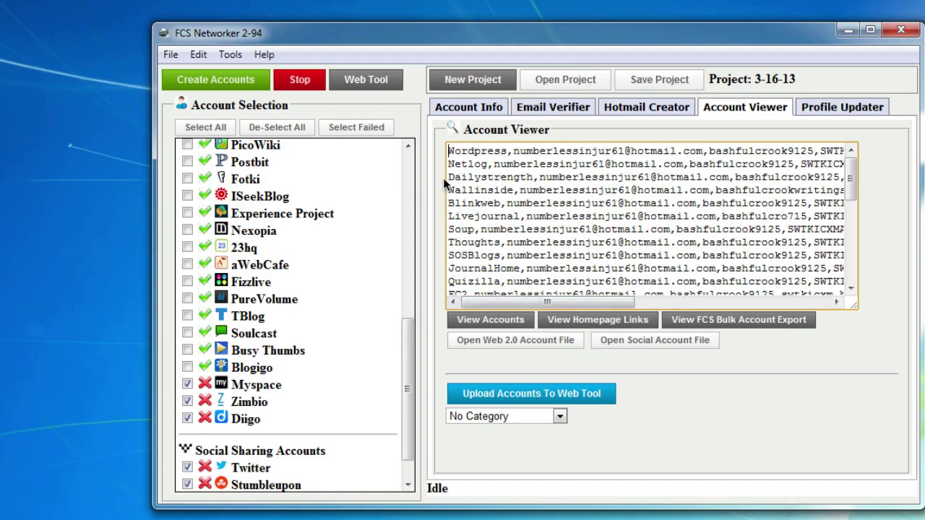
# Highlight the whole bulk export text from first to last entry, and review and close the separate account text file.
pyautogui.moveTo(449, 151); pyautogui.dragTo(455, 151)
pyautogui.moveTo(490, 185); pyautogui.dragTo(921, 483)
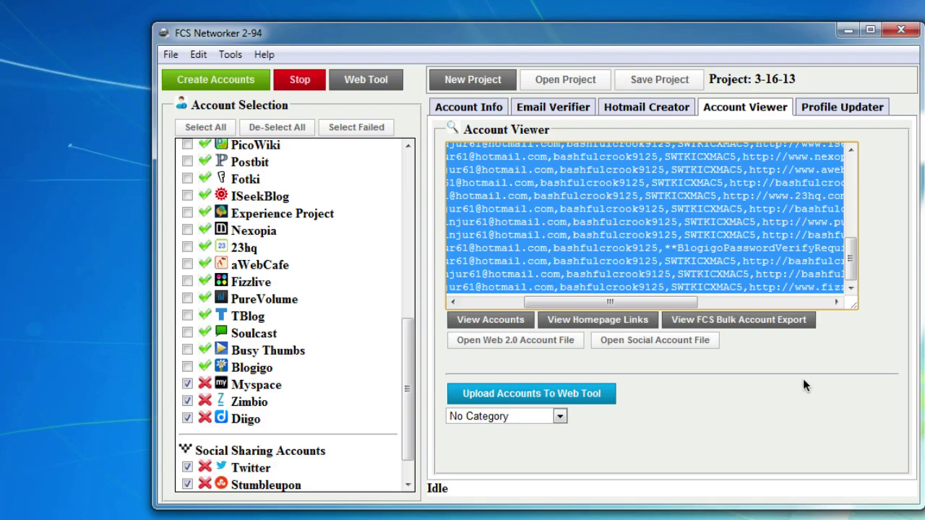
pyautogui.moveTo(848, 253); pyautogui.dragTo(835, 178)
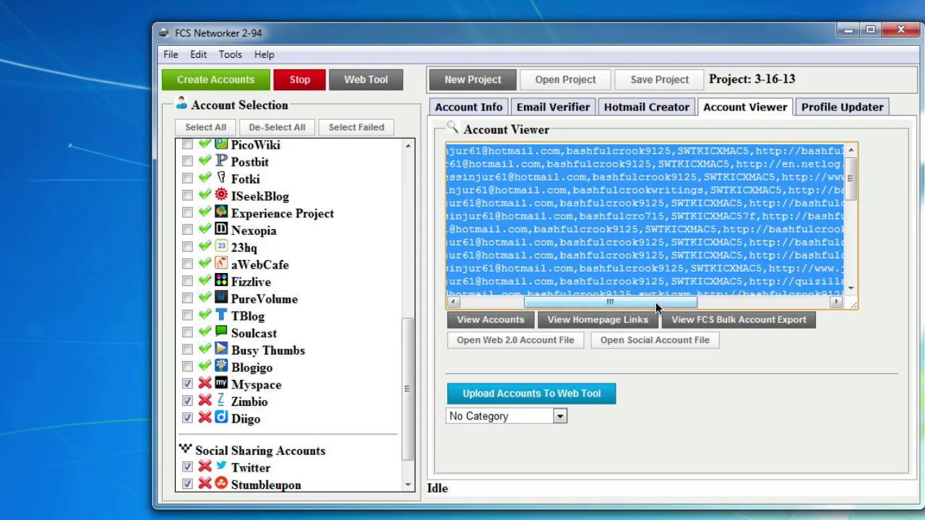
pyautogui.moveTo(655, 302); pyautogui.dragTo(549, 302)
pyautogui.click(819, 354)
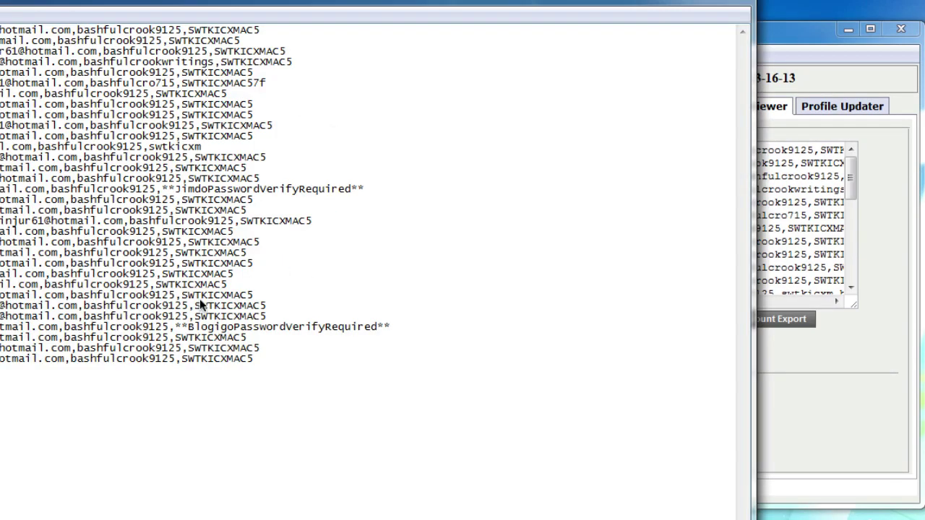
pyautogui.click(738, 5)
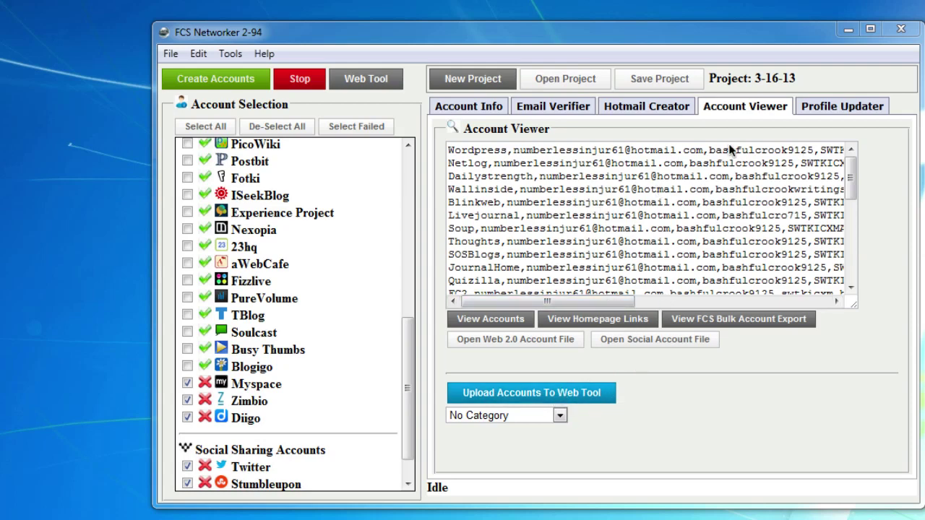
# Try the Project Name, New Category and Existing options for the Web Tool upload category, and return to No Category.
pyautogui.click(561, 416)
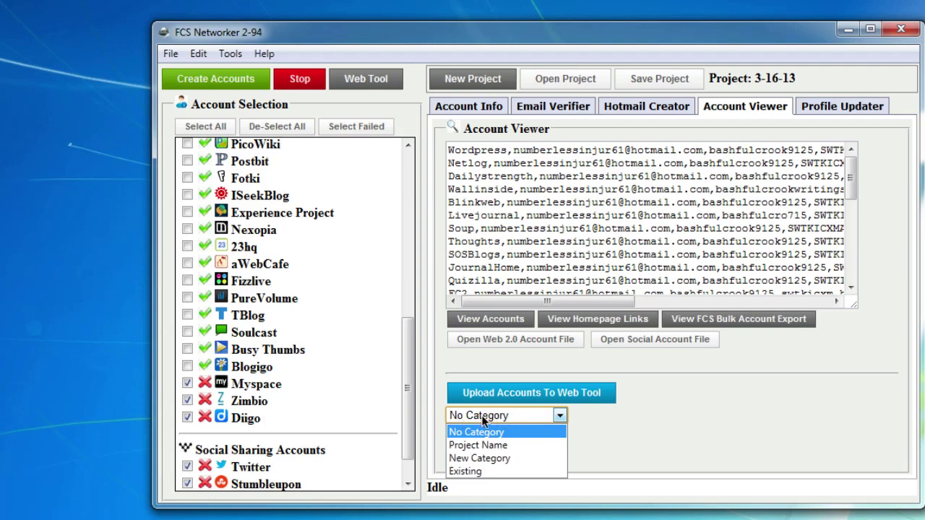
pyautogui.click(519, 445)
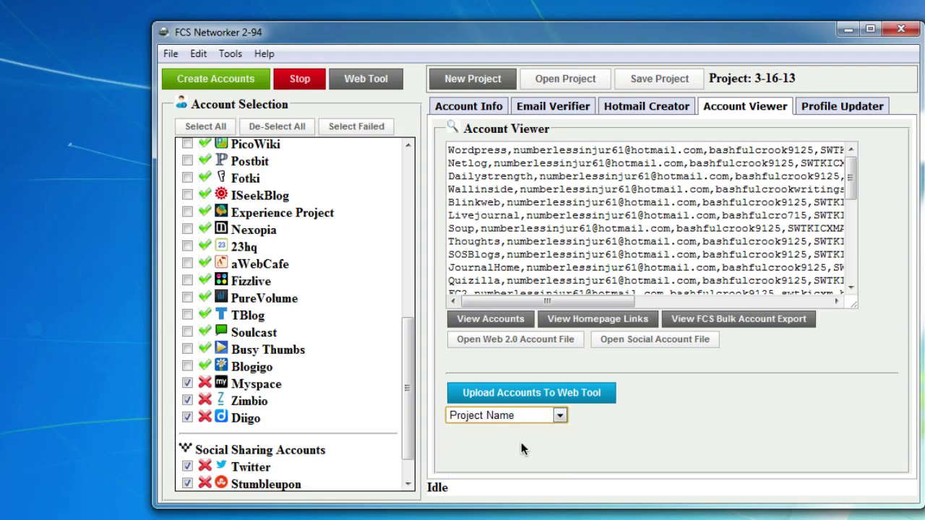
pyautogui.click(559, 418)
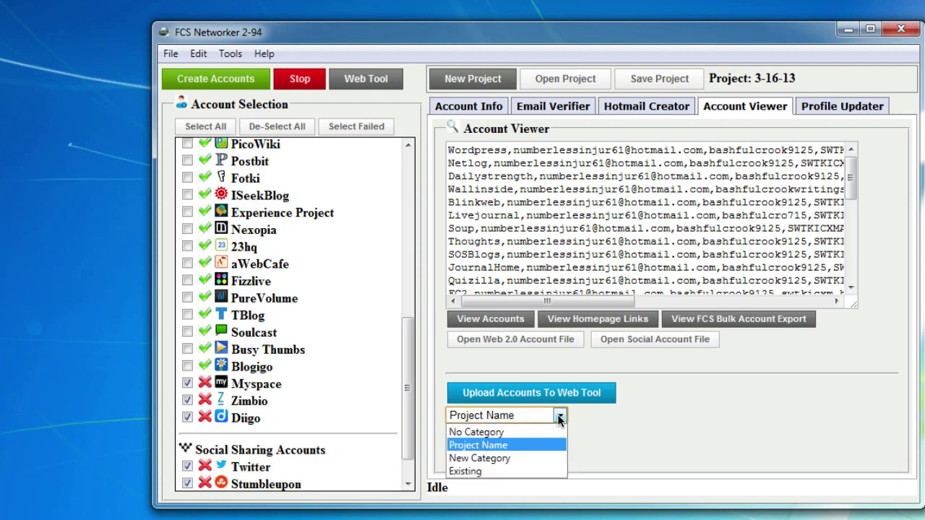
pyautogui.click(531, 457)
pyautogui.click(603, 419)
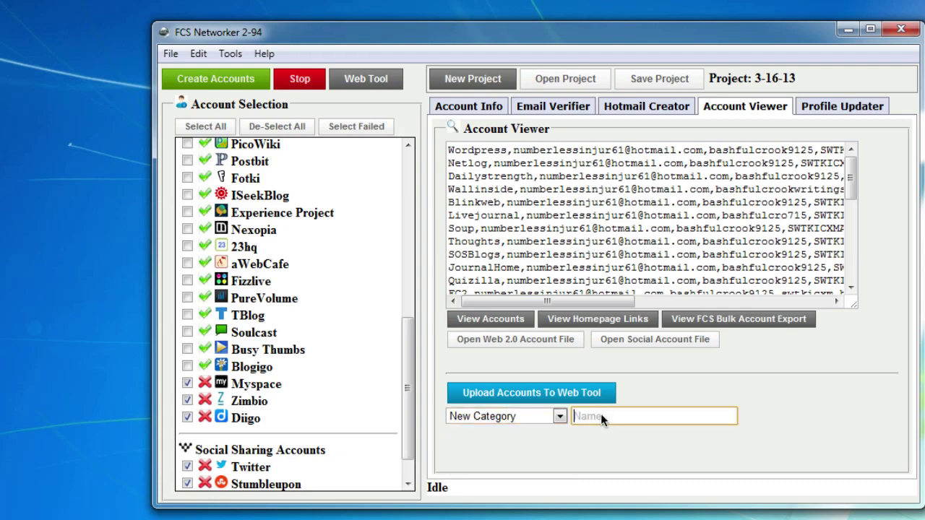
pyautogui.click(560, 418)
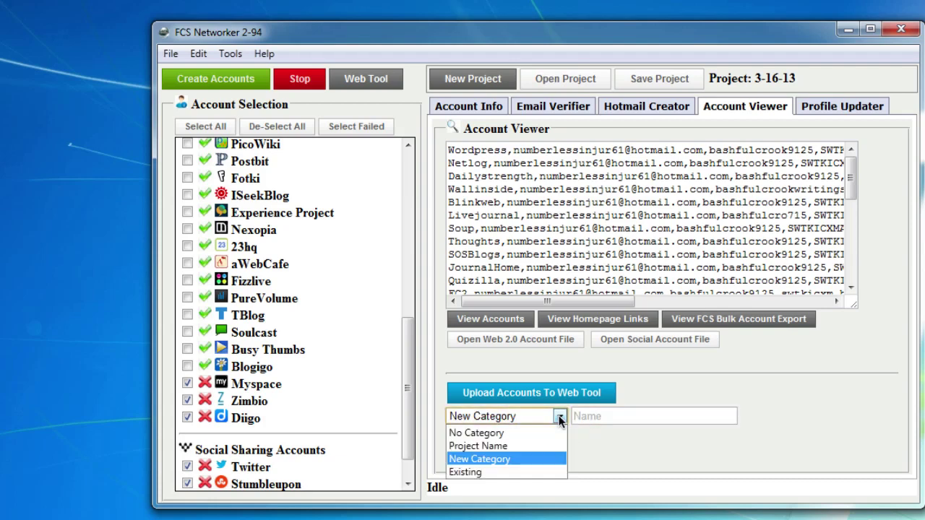
pyautogui.click(511, 468)
pyautogui.click(599, 416)
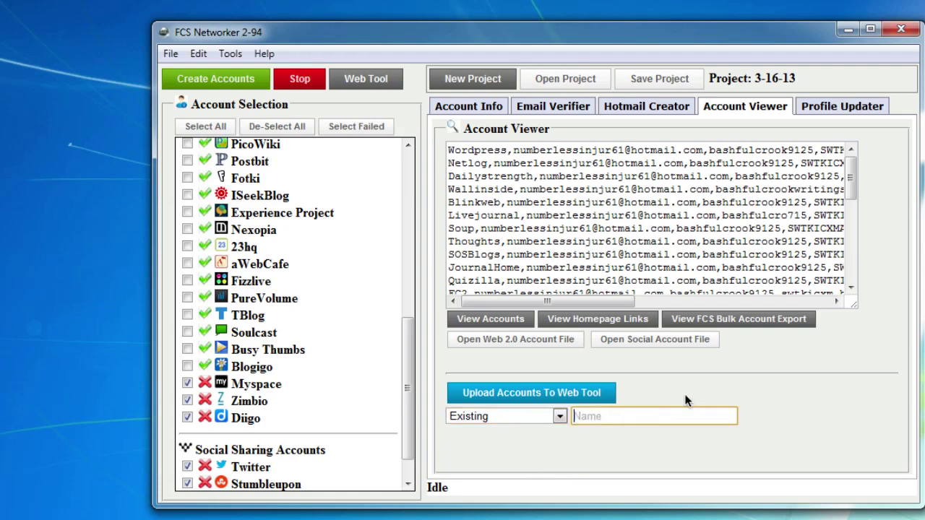
pyautogui.click(551, 418)
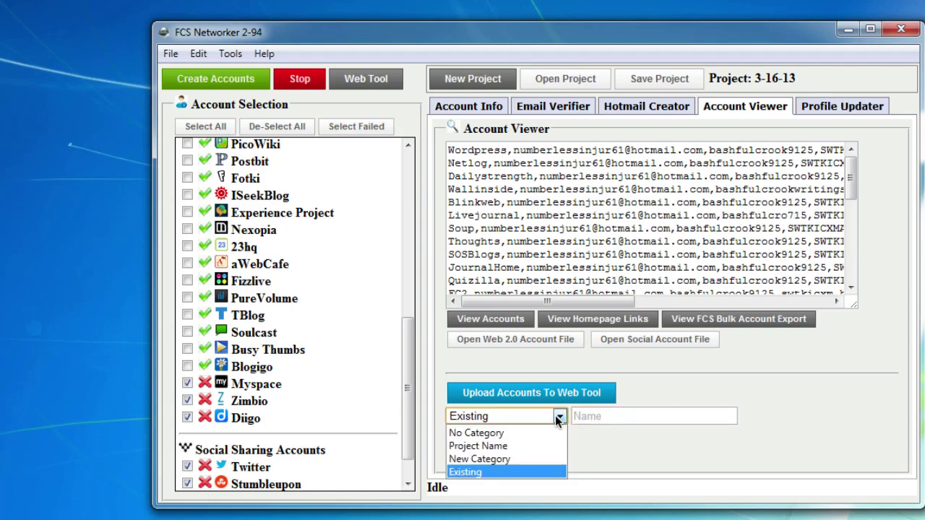
pyautogui.click(529, 428)
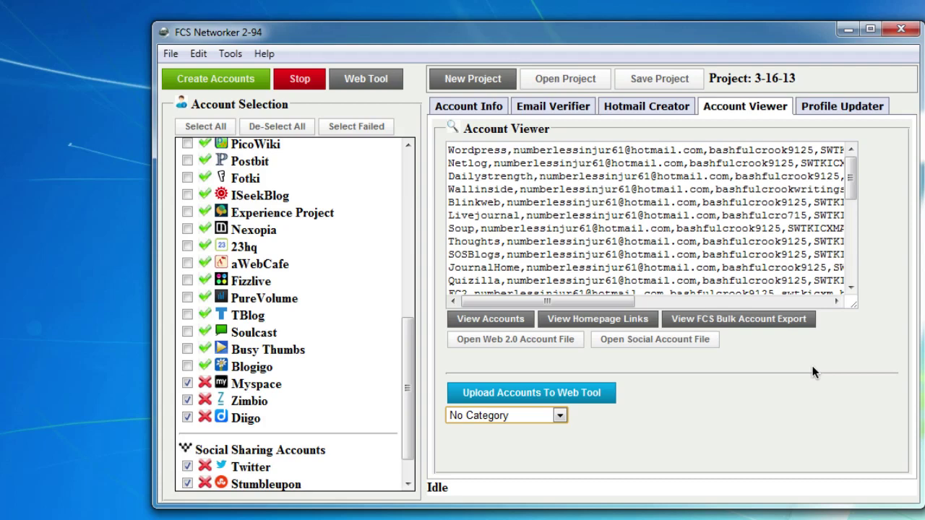
# Show the Profile Updater and deselect all accounts in the account selection.
pyautogui.click(871, 107)
pyautogui.moveTo(725, 33); pyautogui.dragTo(645, 35)
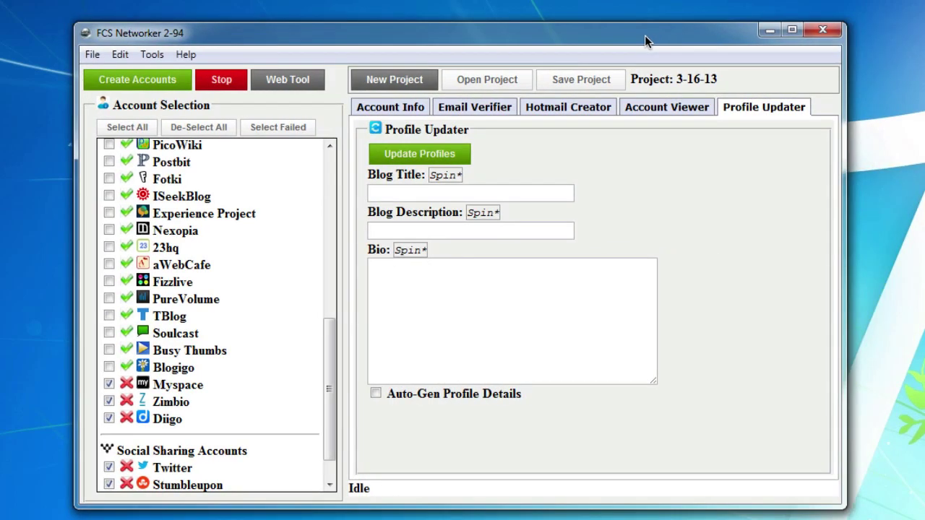
pyautogui.click(211, 129)
pyautogui.scroll(15, 330, 416)
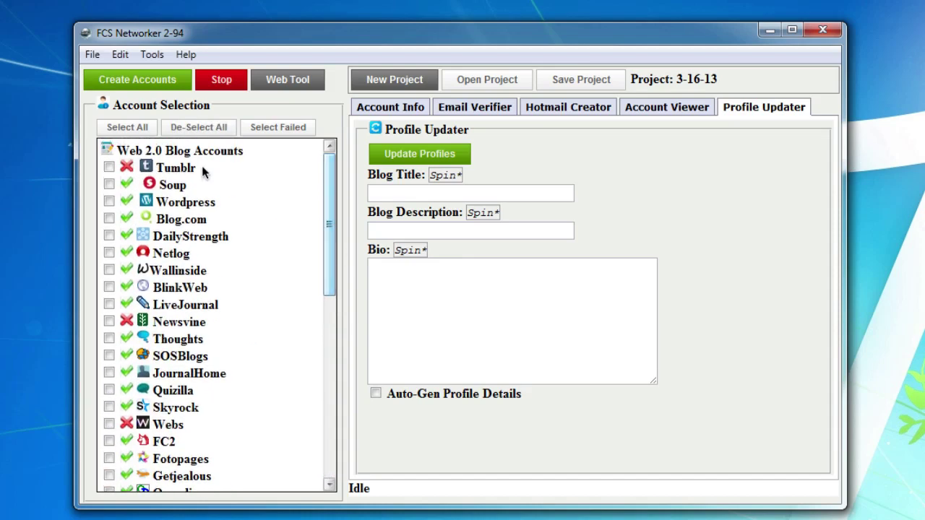
# Select all accounts, and exclude Delicious, Reddit, Stumbleupon, Twitter, Zimbio and Myspace from the selection.
pyautogui.click(127, 127)
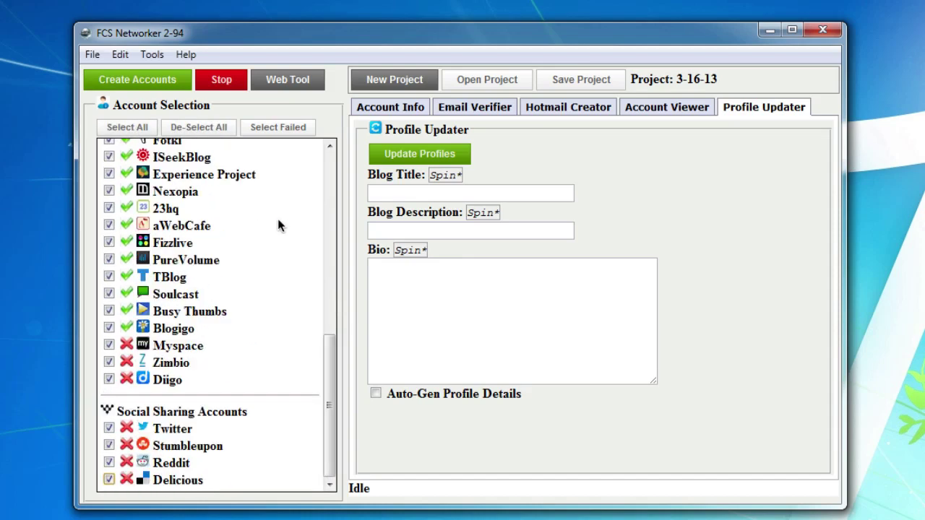
pyautogui.click(109, 479)
pyautogui.click(108, 463)
pyautogui.click(109, 445)
pyautogui.click(108, 428)
pyautogui.click(108, 362)
pyautogui.click(109, 345)
# Exclude the failed Webs, Newsvine and Tumblr blog accounts from the selection.
pyautogui.scroll(15, 231, 359)
pyautogui.click(109, 425)
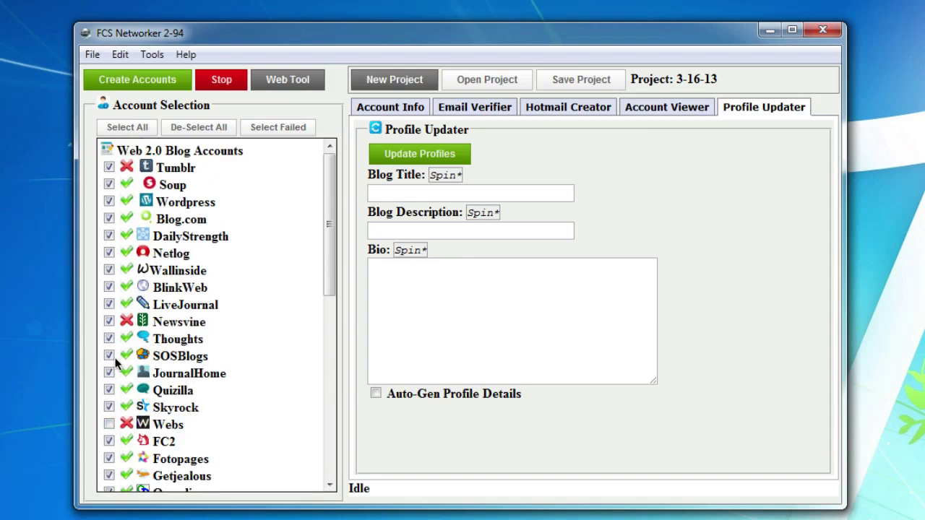
pyautogui.click(109, 322)
pyautogui.click(108, 167)
# Enable Auto-Gen Profile Details for the profile update, leaving the blog title empty.
pyautogui.click(426, 196)
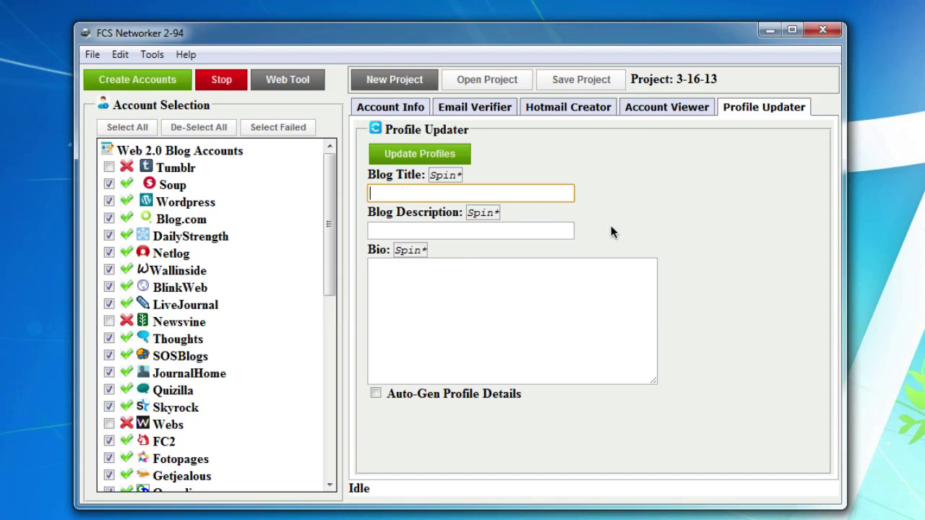
pyautogui.click(375, 393)
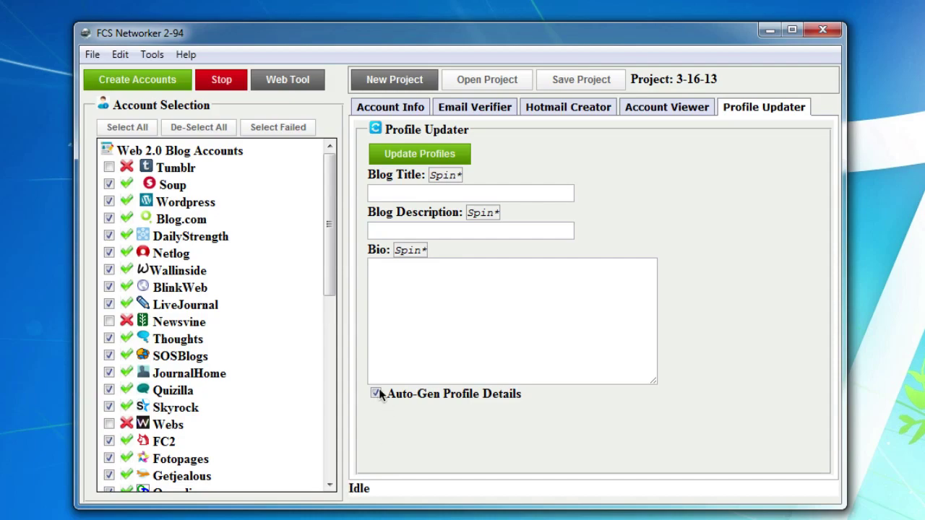
# Revisit the Account Viewer, Hotmail Creator and Email Verifier sections, and return to the project's account information and settings.
pyautogui.click(693, 107)
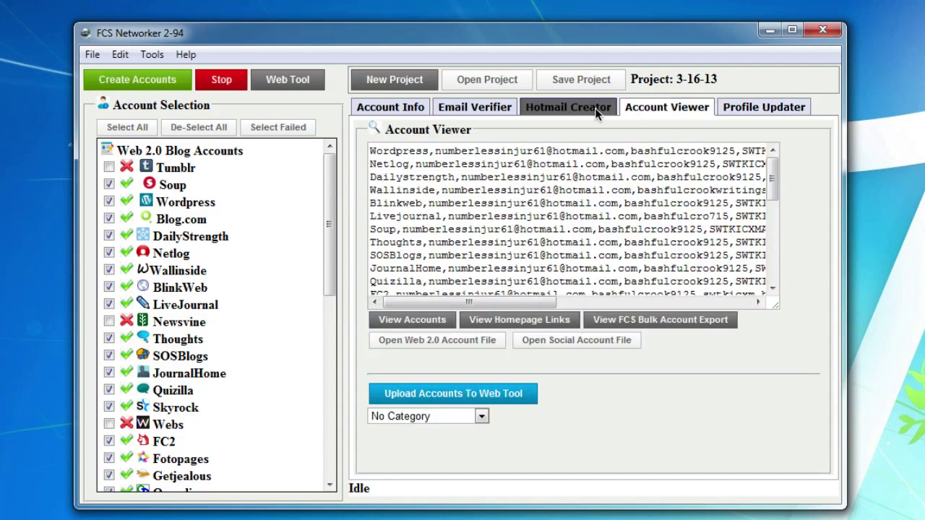
pyautogui.click(595, 108)
pyautogui.click(455, 107)
pyautogui.click(390, 107)
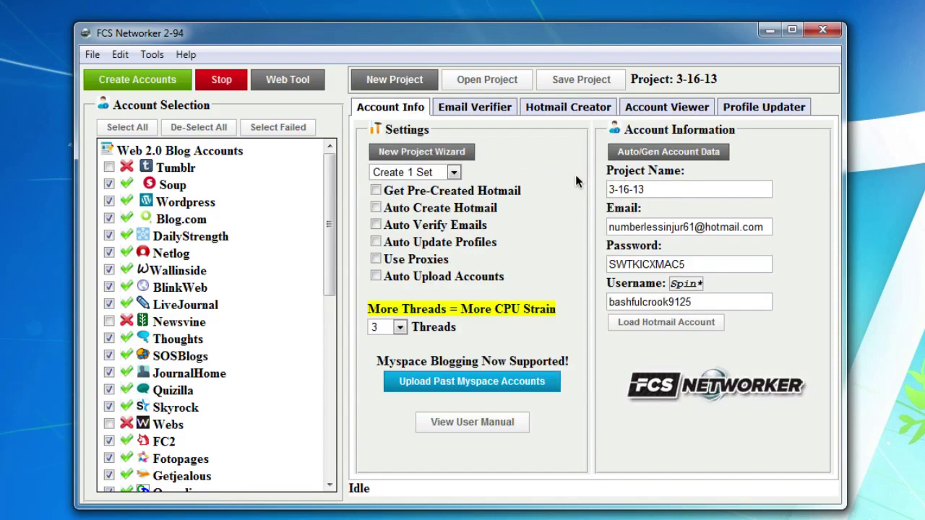